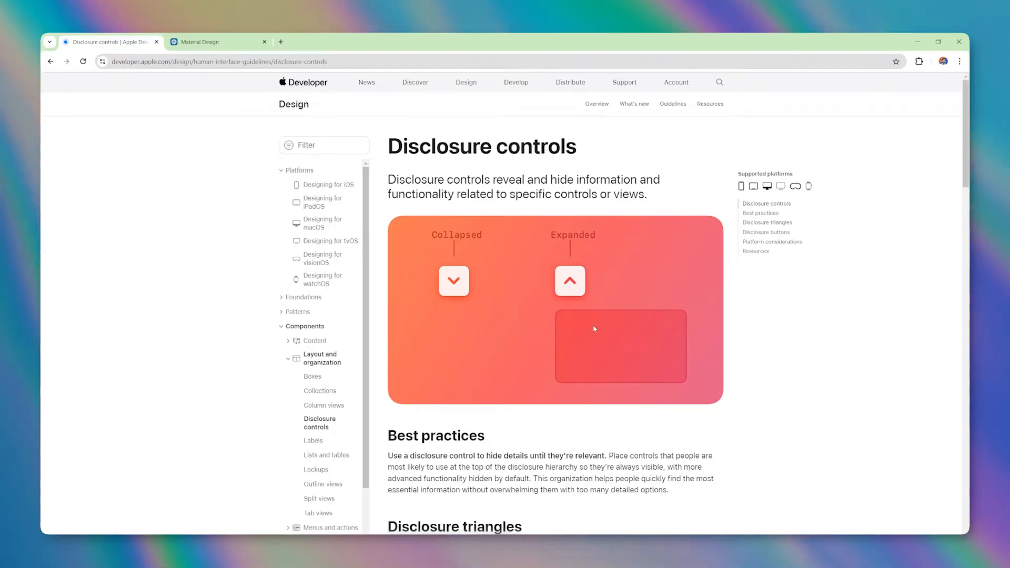
Step: Skim the Disclosure controls page of Apple's Human Interface Guidelines, including its best practices
scroll(594, 329, "down", 10)
scroll(561, 282, "down", 15)
scroll(566, 289, "up", 20)
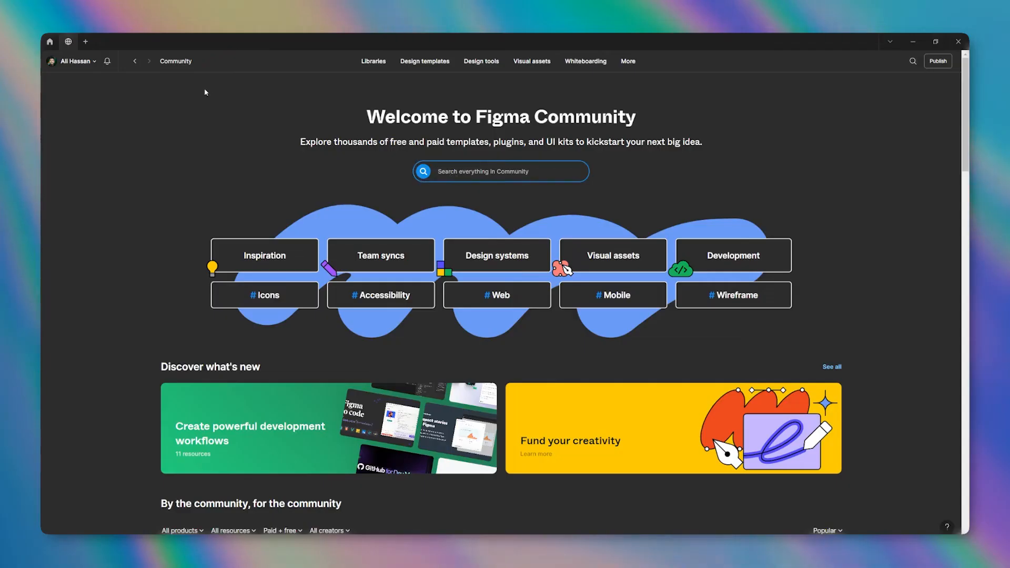
Step: Switch to Figma Community, search for "apple", and open Apple's iOS 17 and iPadOS 17 design kit as a Figma file
type("apple")
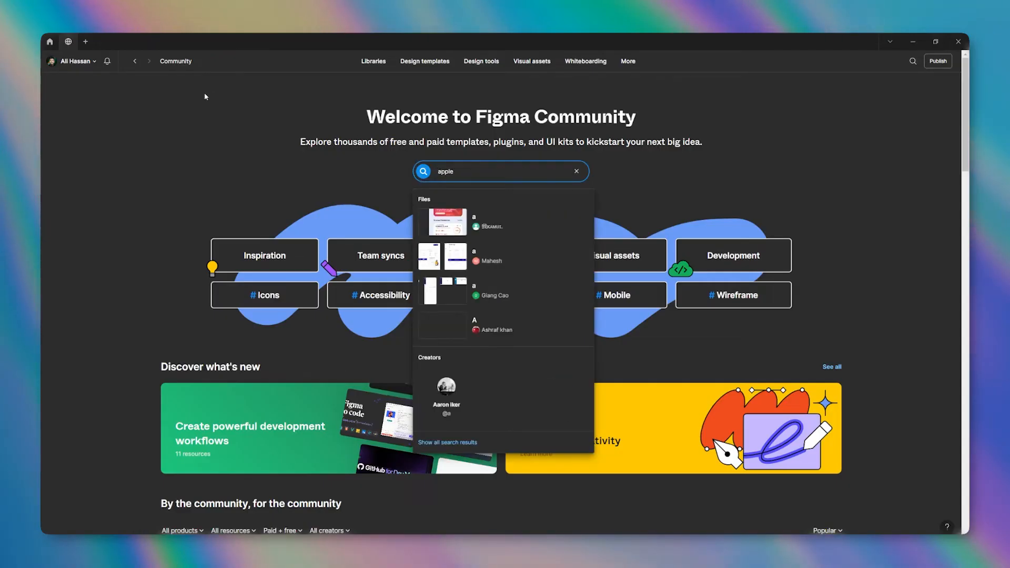
key("Return")
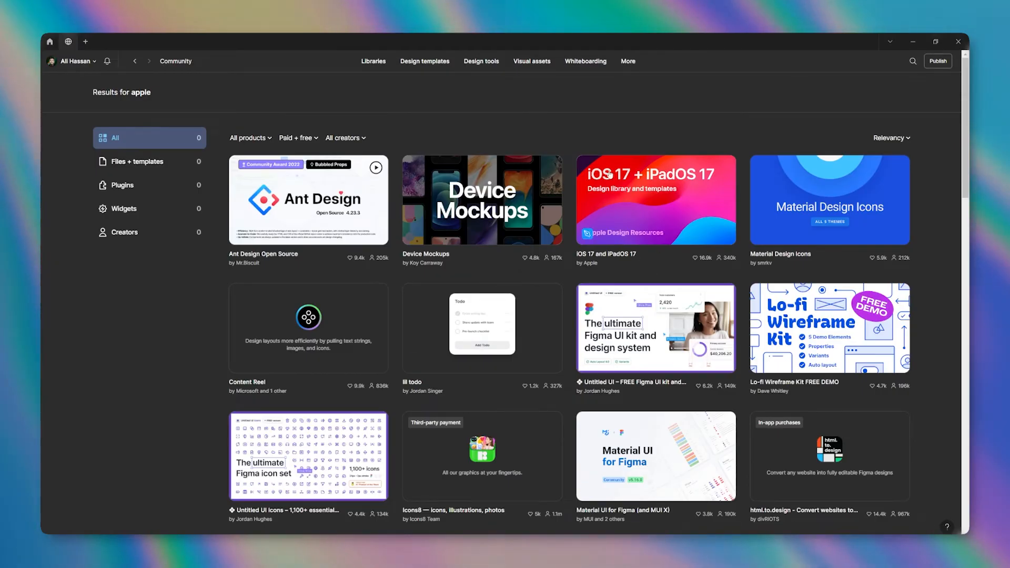
left_click(658, 191)
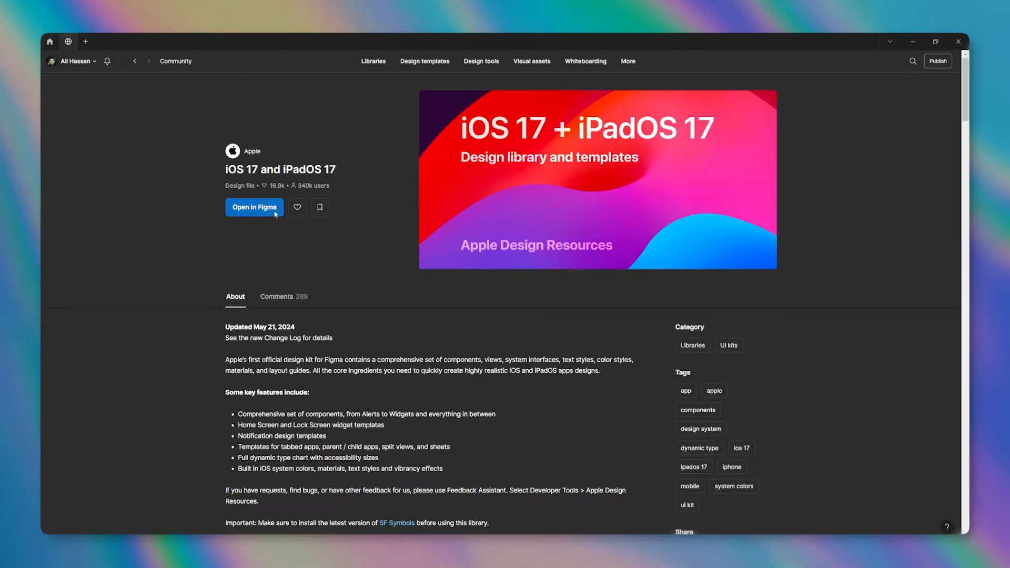
left_click(272, 209)
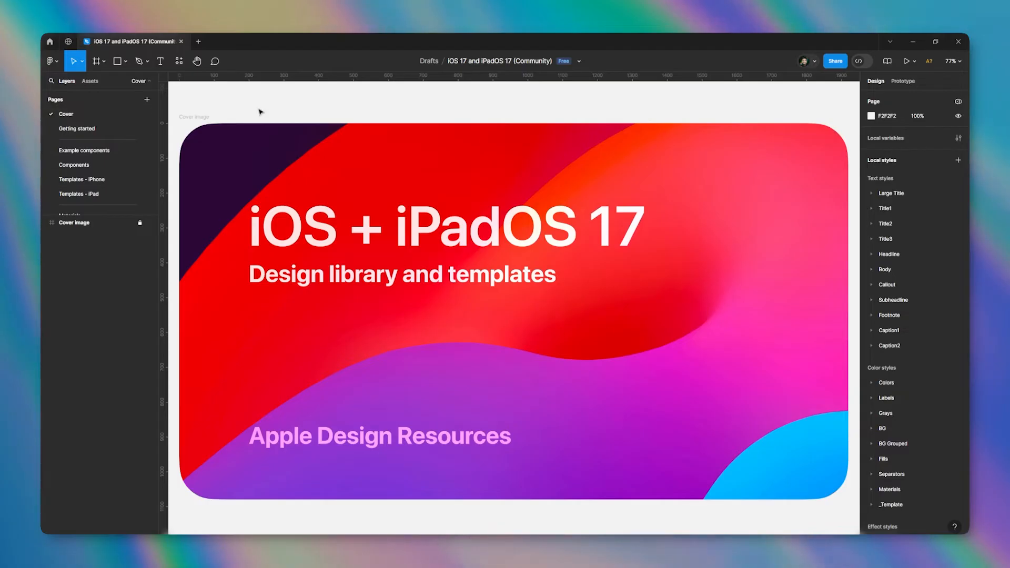
Step: View the kit's Getting started page and the iPhone Action Sheets on the Example components page
left_click(79, 130)
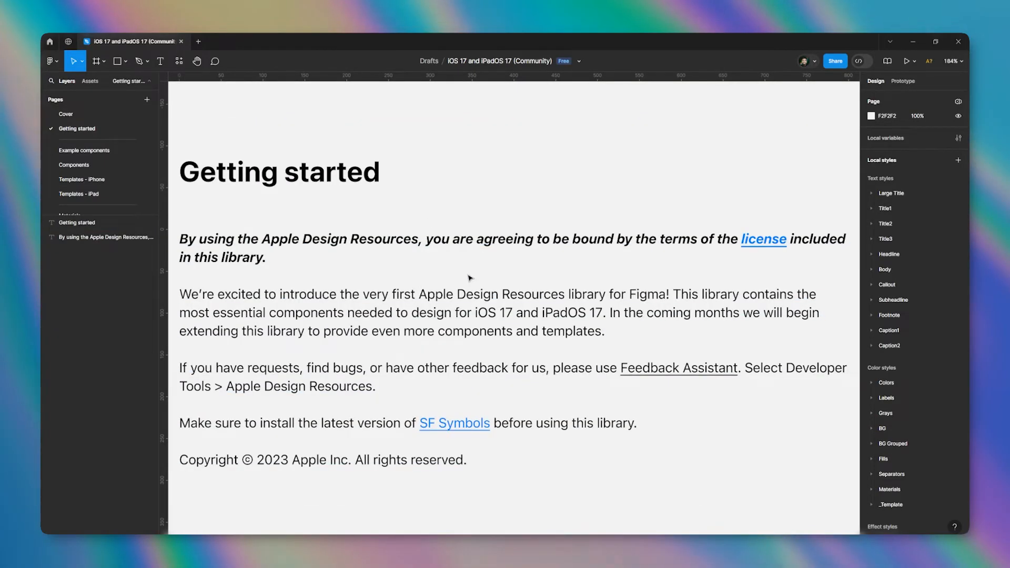
scroll(470, 278, "down", 3)
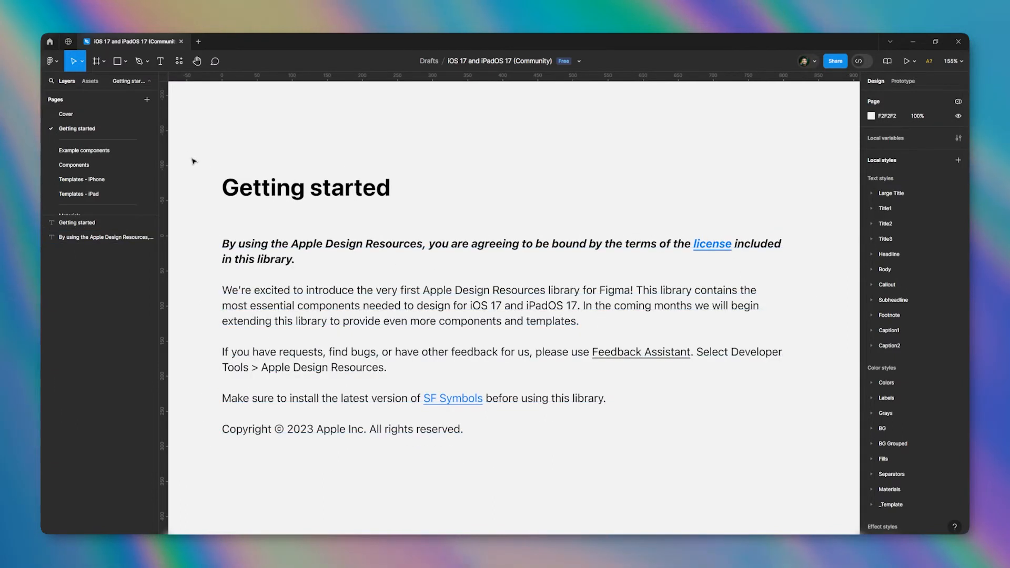
left_click(84, 150)
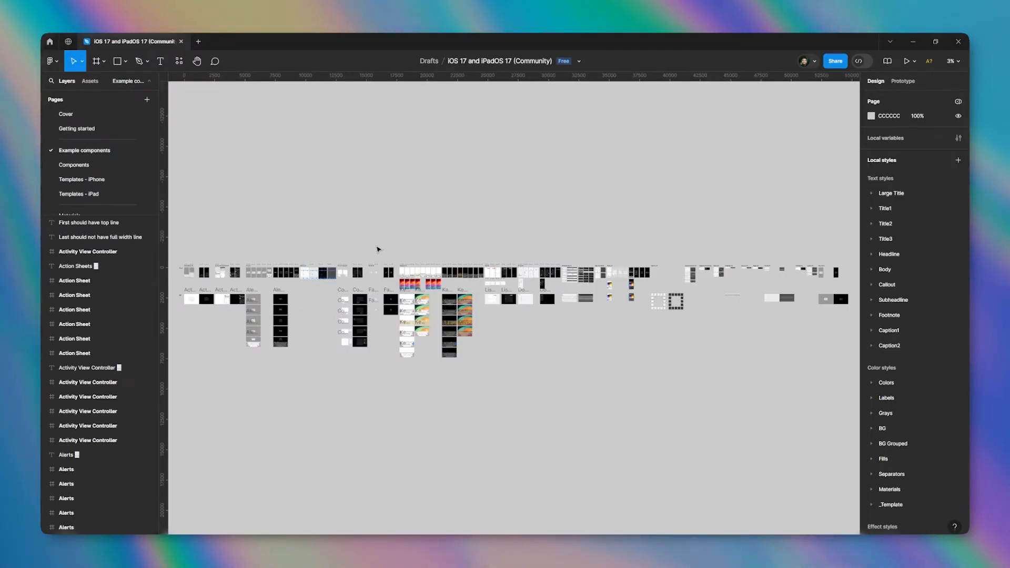
scroll(380, 249, "up", 5)
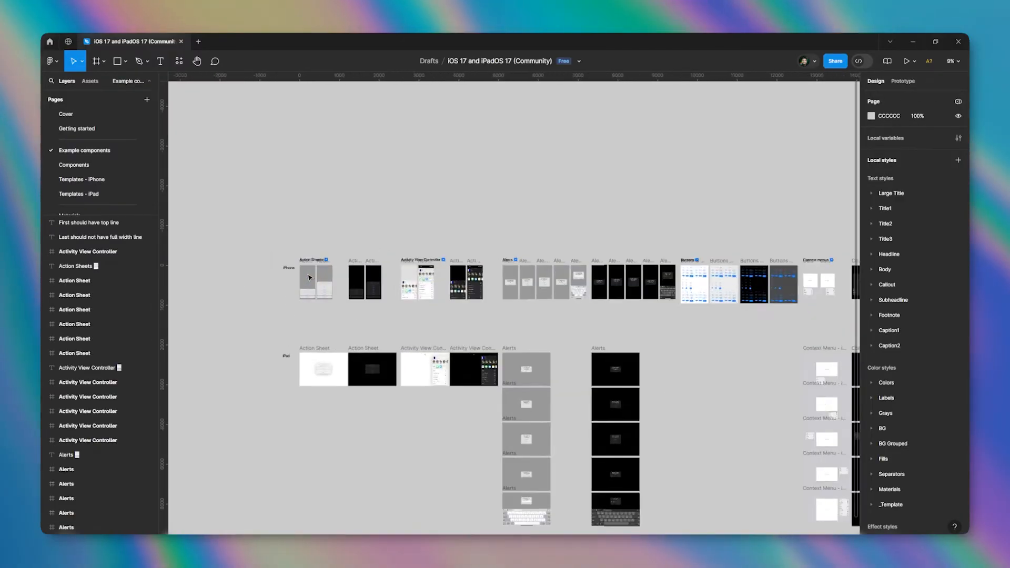
scroll(310, 277, "up", 10)
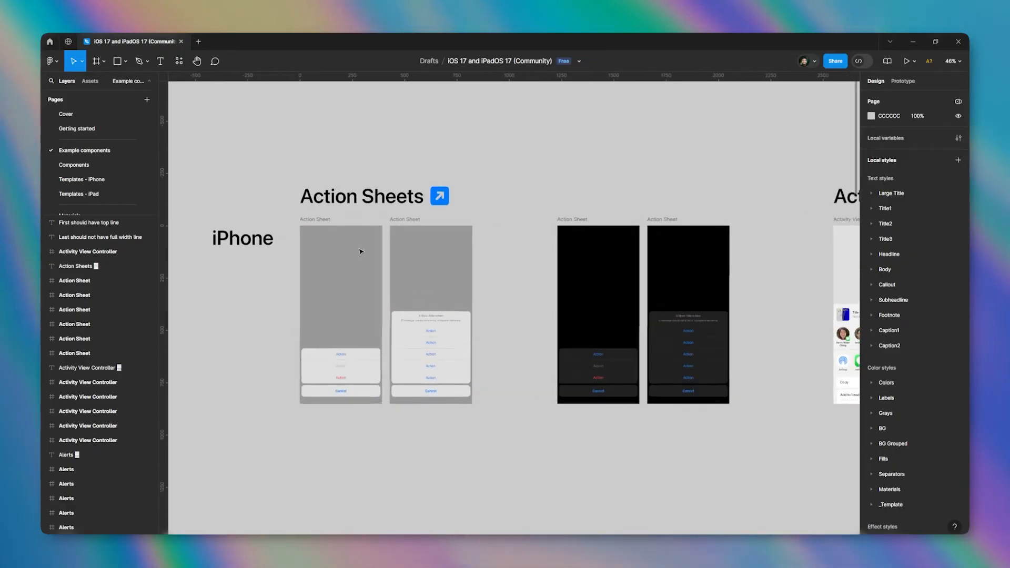
scroll(320, 263, "down", 1)
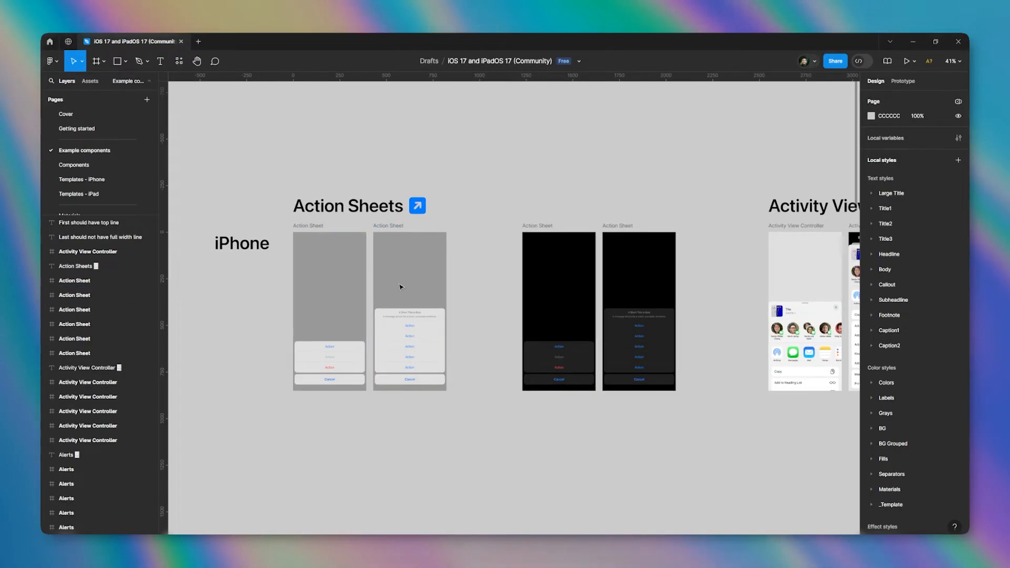
Step: Examine the iPhone component examples from Activity View Controller through Alerts, Buttons, Context menus and Face ID, plus the whole page overview
scroll(399, 296, "right", 5)
scroll(400, 298, "right", 4)
scroll(476, 263, "right", 6)
scroll(476, 245, "right", 20)
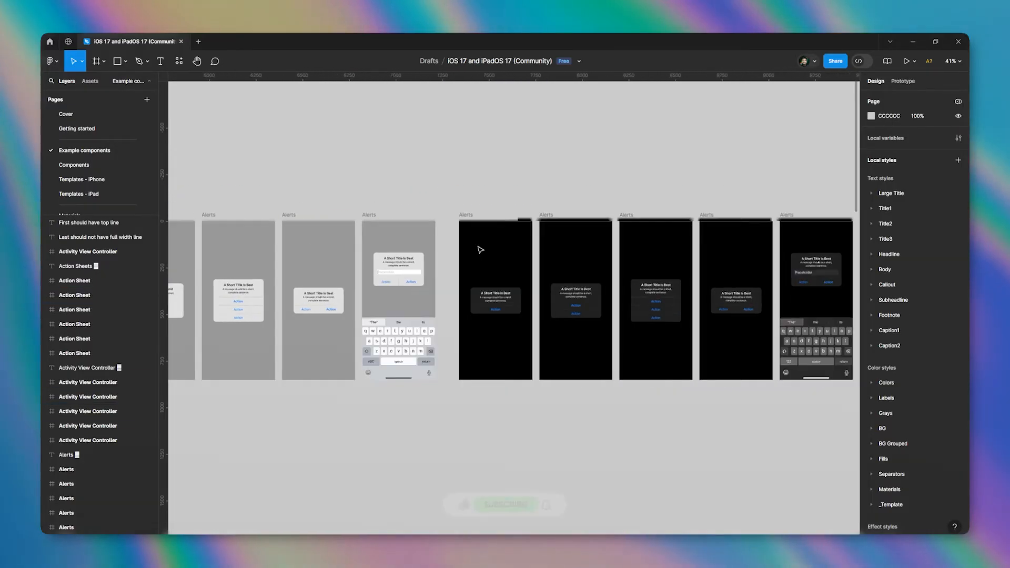
scroll(480, 251, "right", 13)
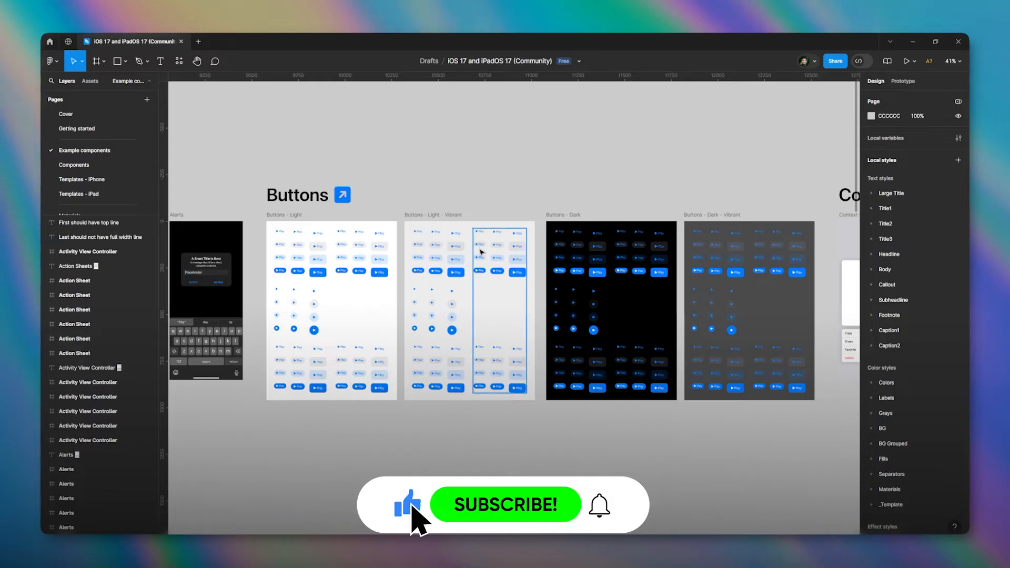
scroll(483, 254, "right", 5)
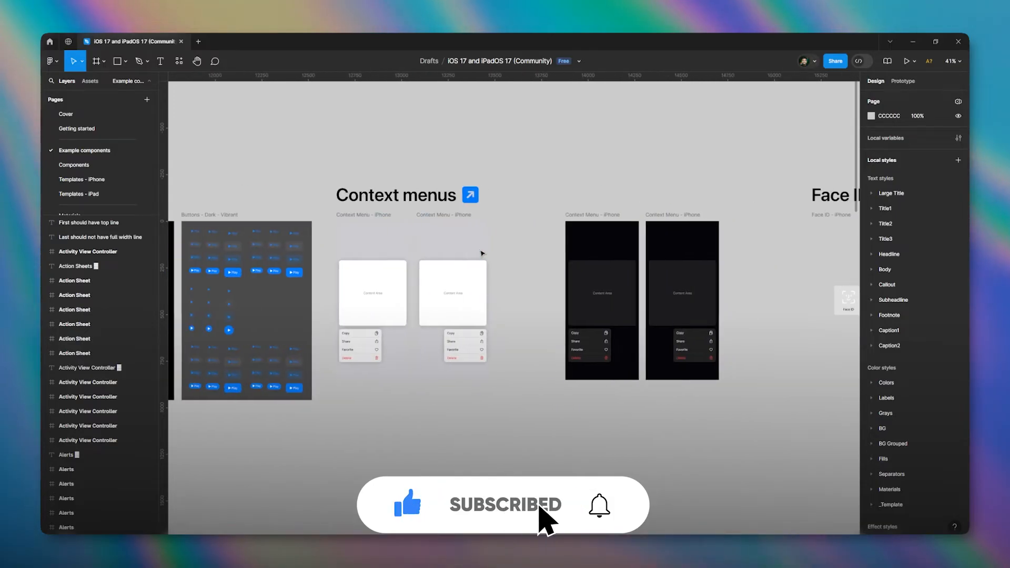
scroll(542, 243, "right", 4)
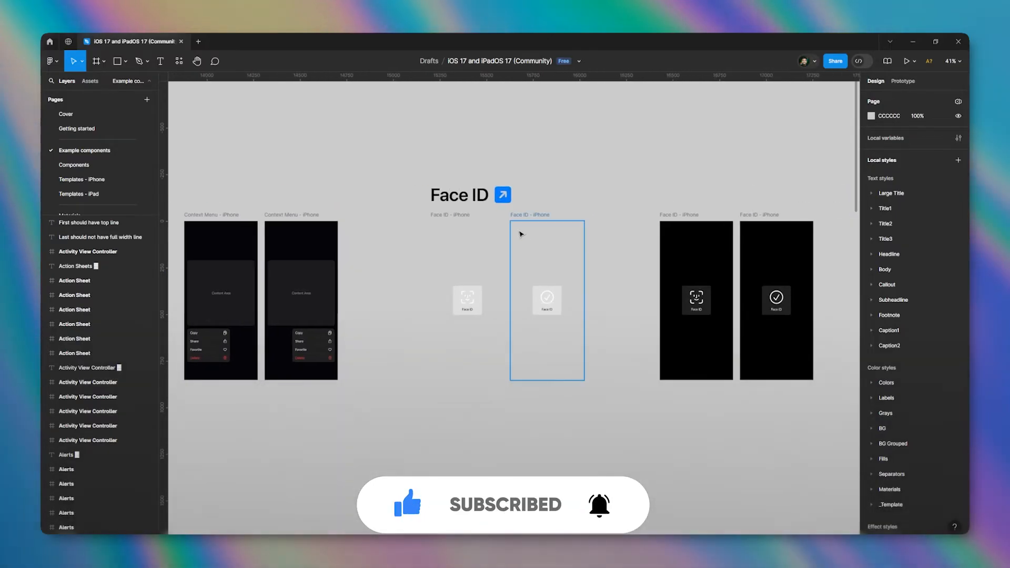
scroll(494, 167, "down", 6)
scroll(579, 211, "right", 8)
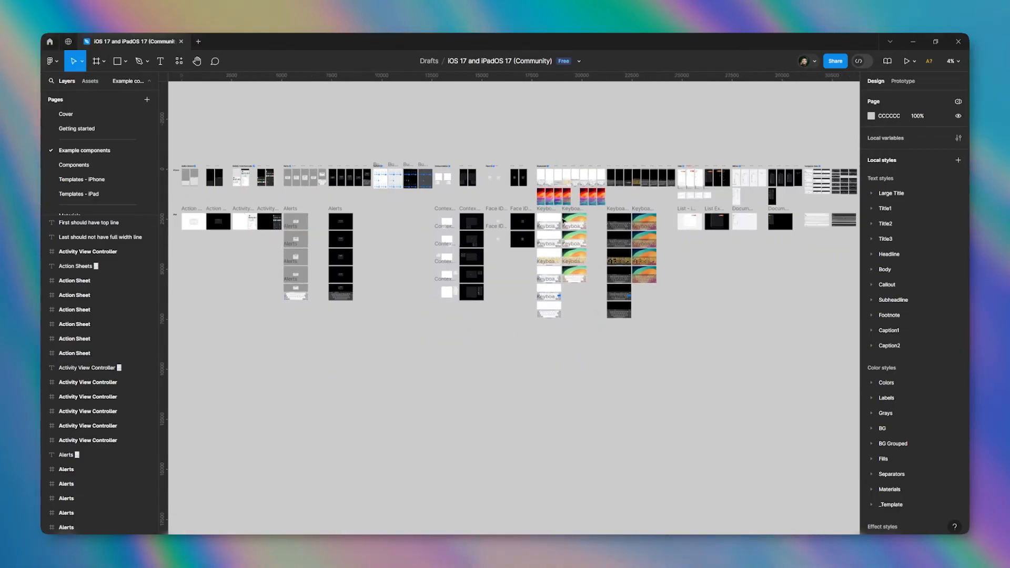
scroll(586, 156, "down", 3)
scroll(573, 153, "up", 3)
scroll(574, 152, "down", 10)
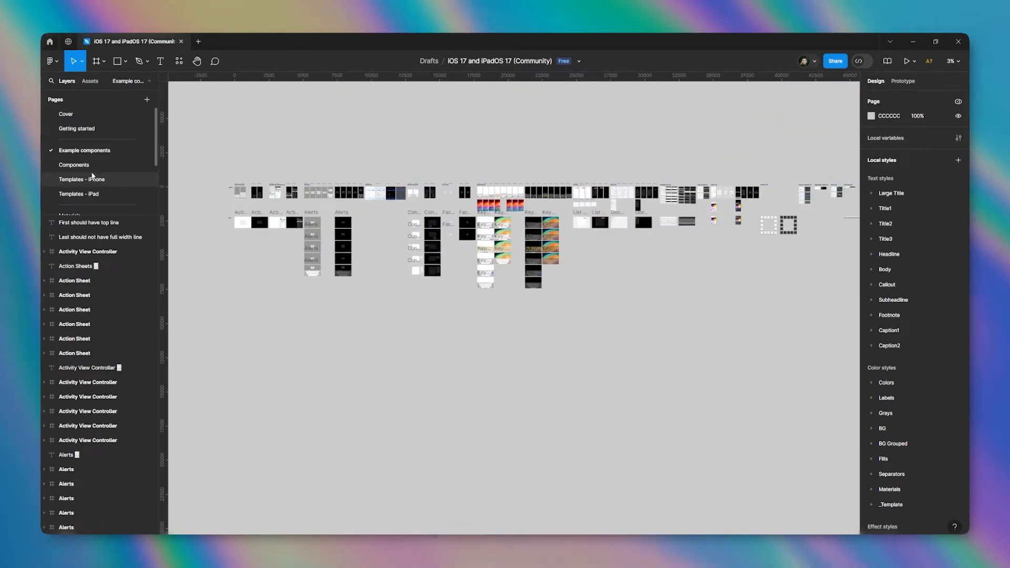
Step: Compare the contents of the iPhone templates, Example components and Components pages
left_click(90, 180)
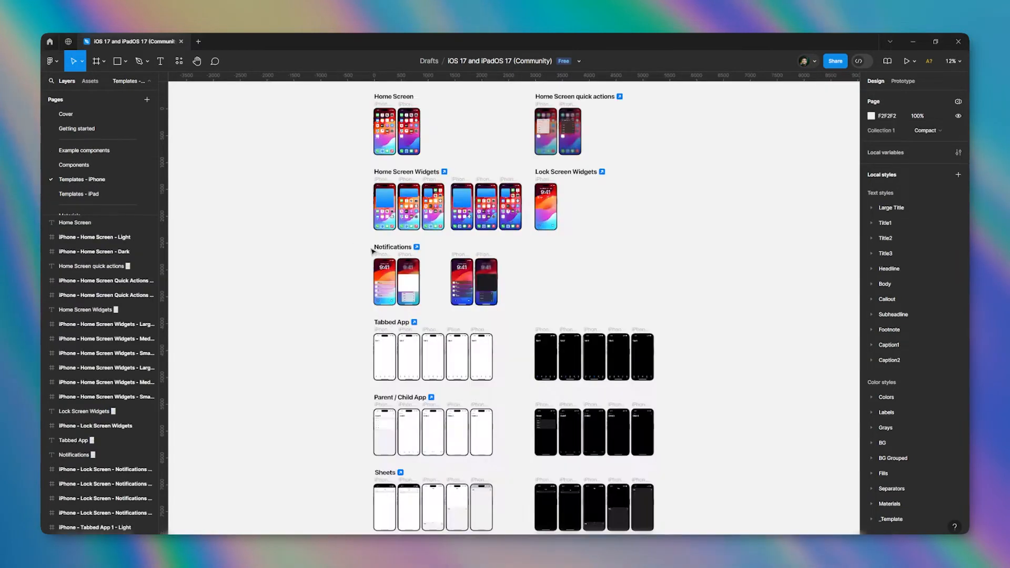
left_click(87, 150)
scroll(336, 163, "up", 15)
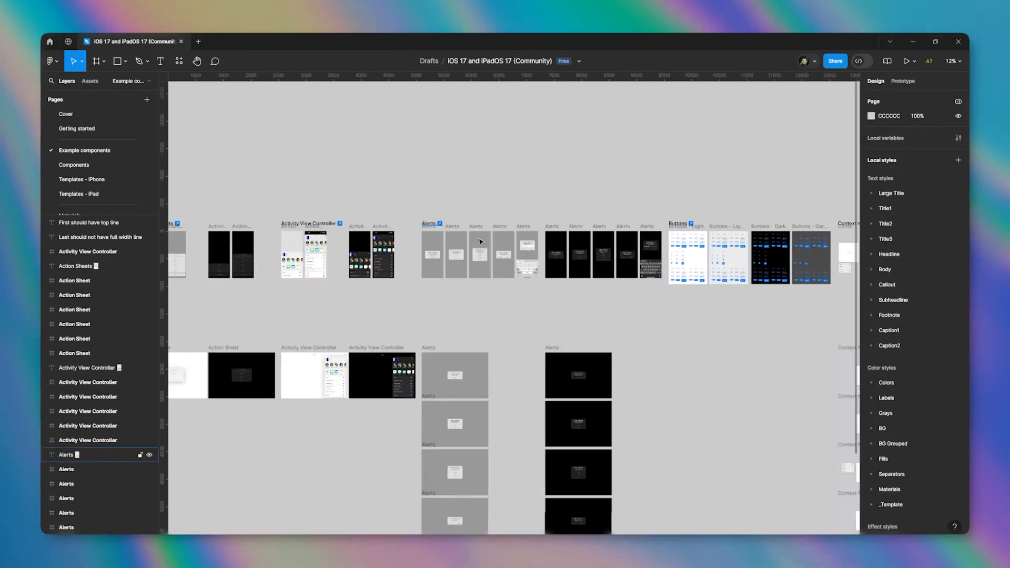
scroll(459, 249, "down", 15)
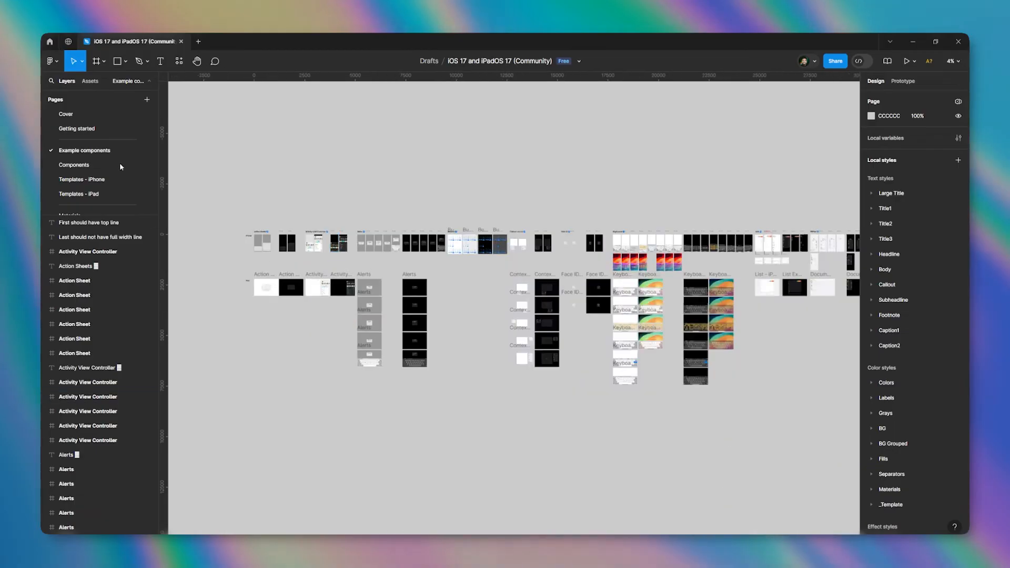
left_click(109, 163)
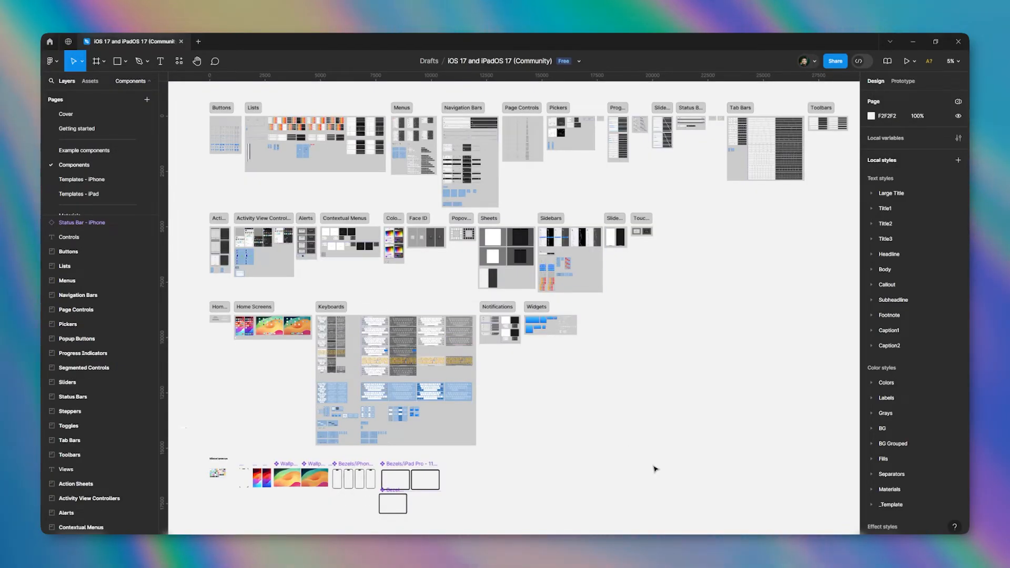
scroll(654, 468, "up", 1)
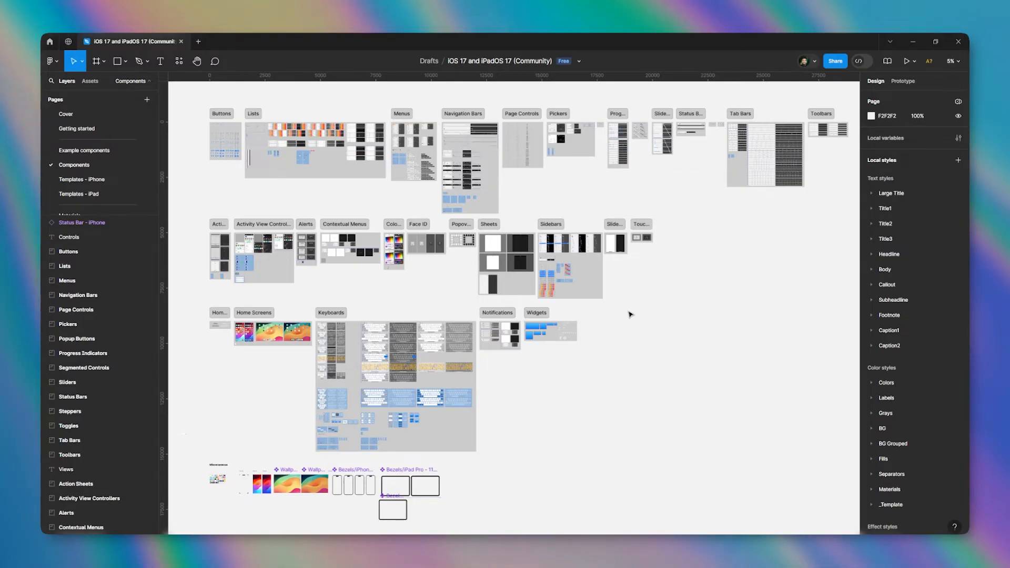
Step: Add a page named Demo below Components and place an iPhone 13 & 14 frame on it
left_click(146, 99)
type("Demo")
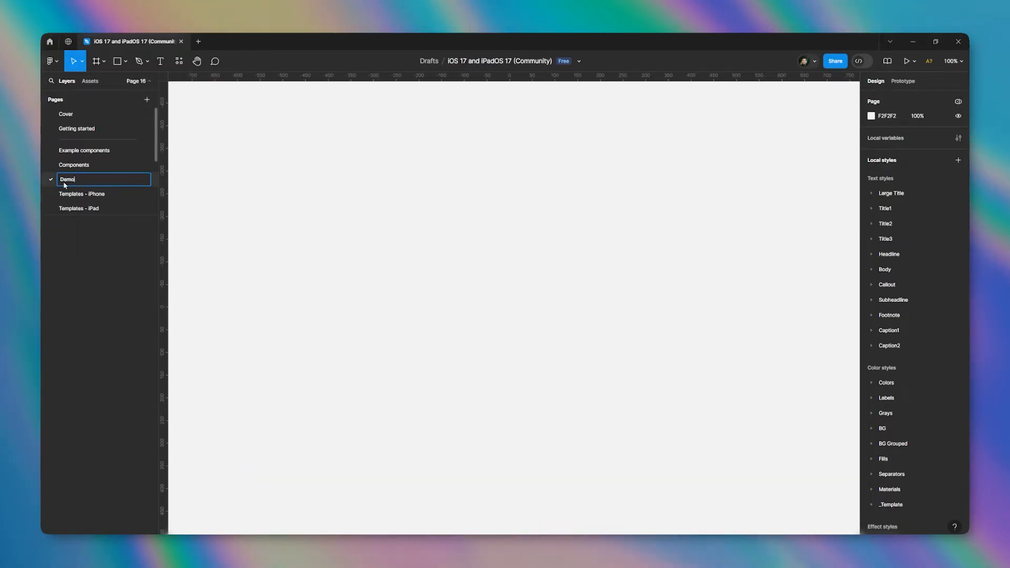
left_click(280, 203)
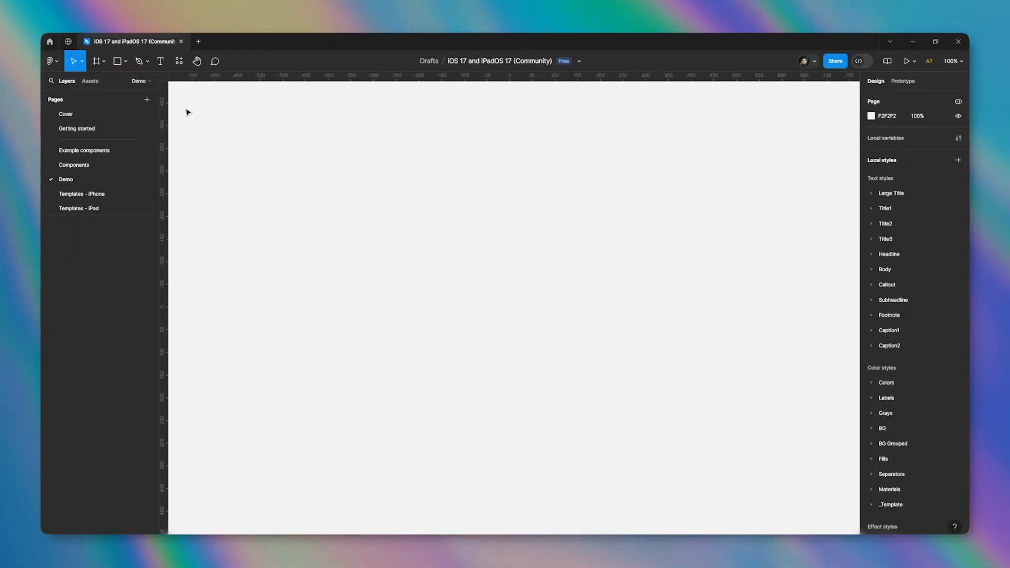
key("f")
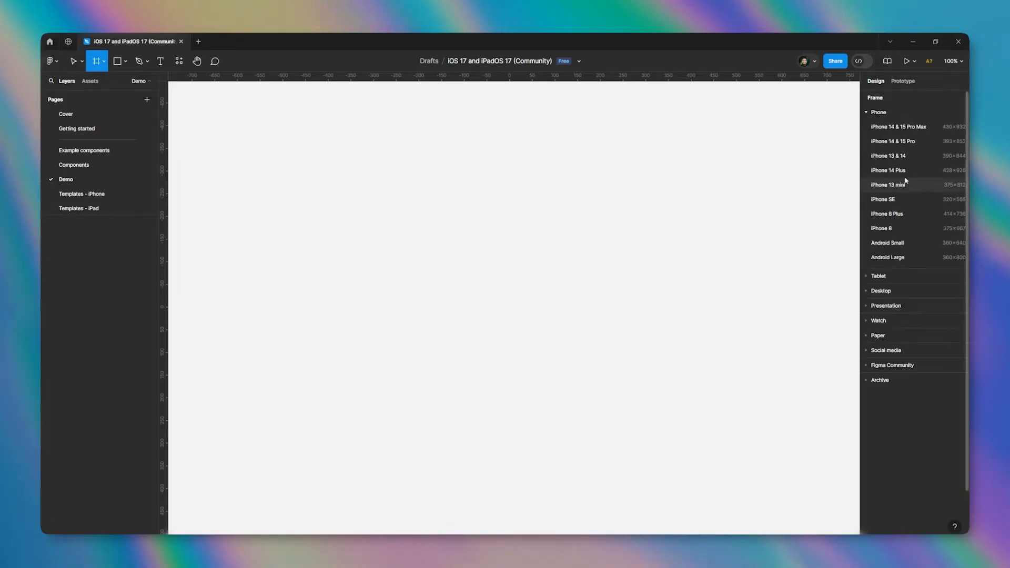
left_click(889, 156)
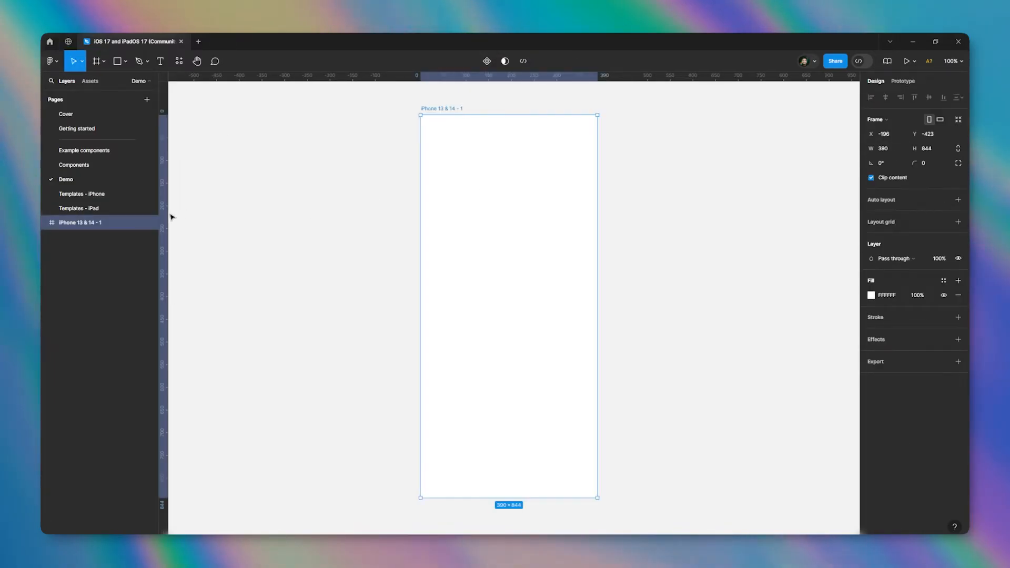
Step: Insert the iPhone navigation bar with status bar and search field from the local components, and align it to the frame's top edge
left_click(90, 82)
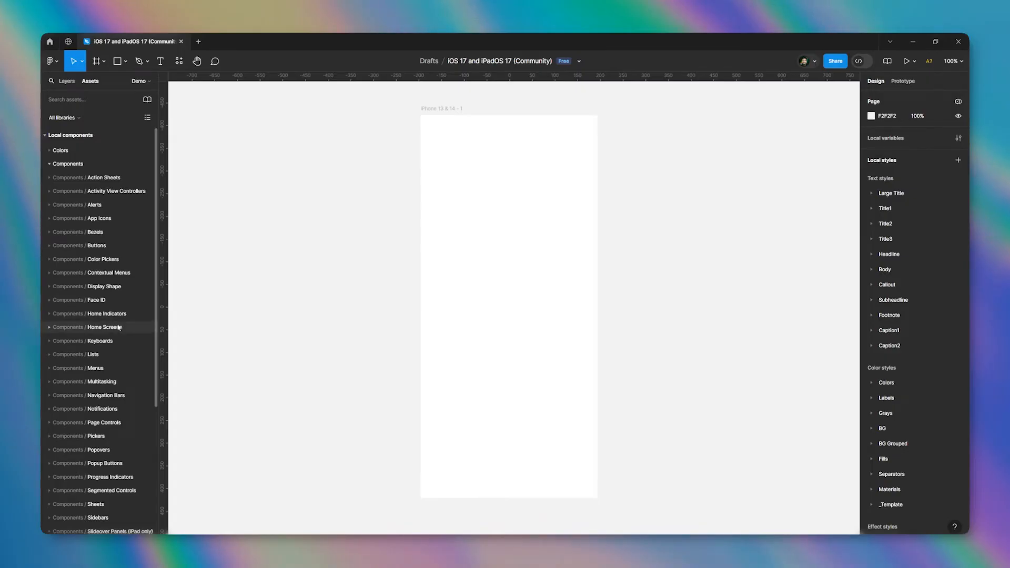
scroll(103, 436, "down", 5)
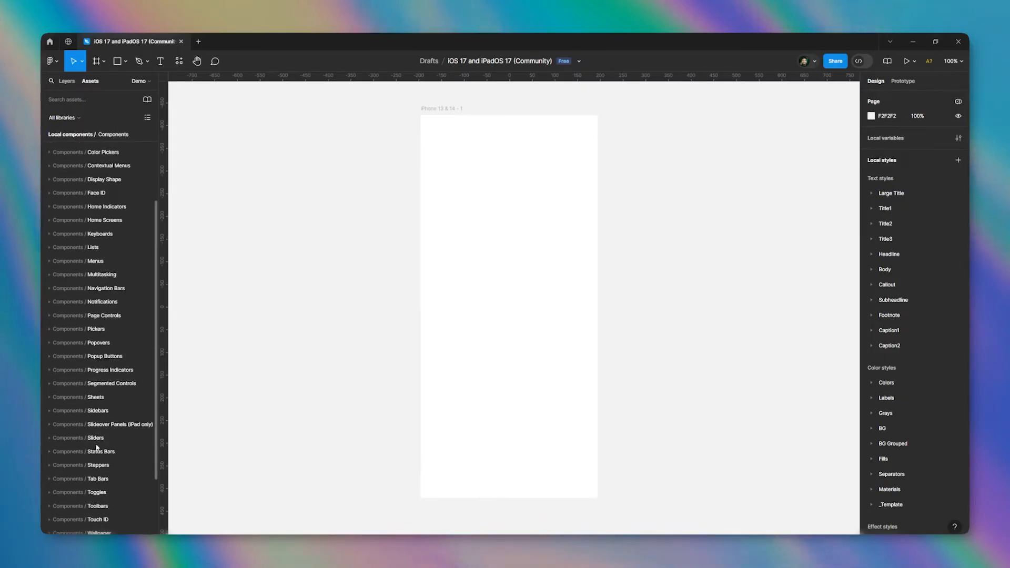
left_click(49, 288)
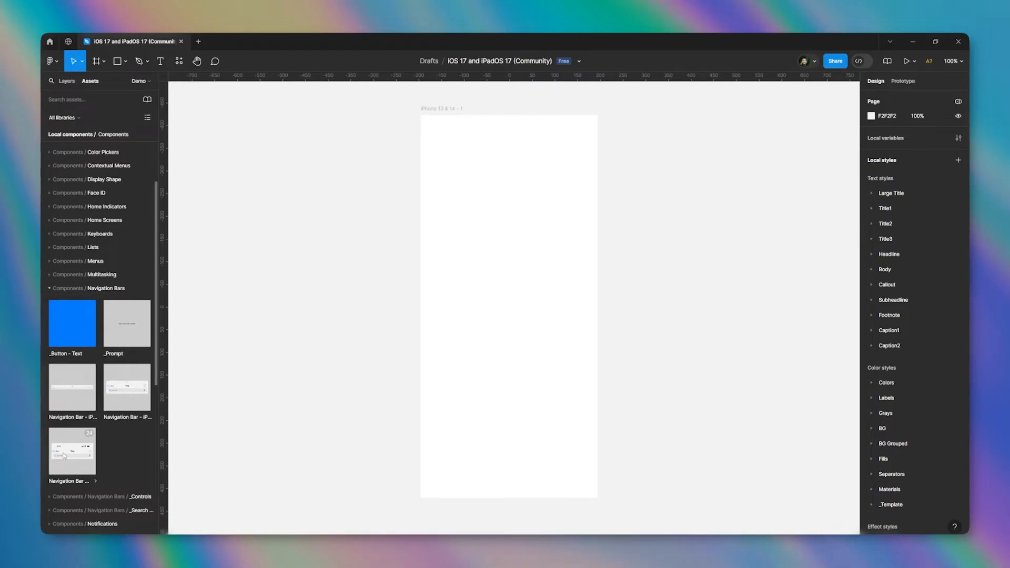
left_click_drag(64, 456, 504, 138)
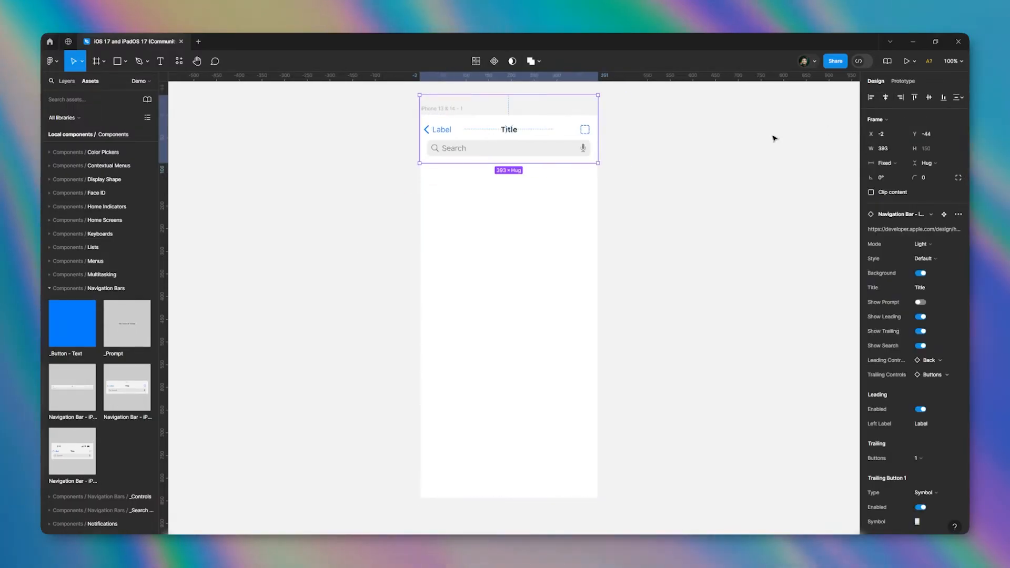
scroll(533, 95, "up", 3)
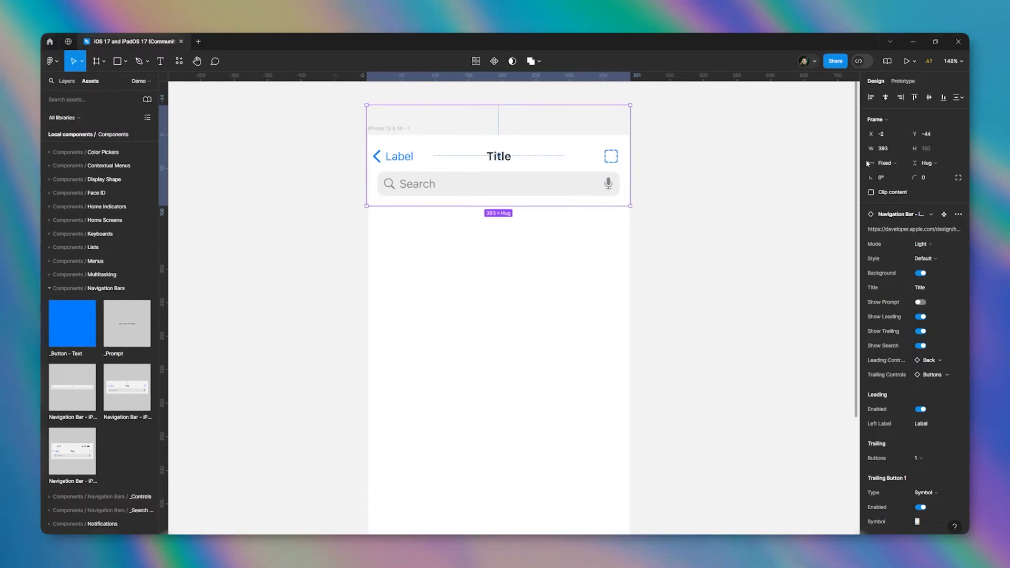
left_click(915, 98)
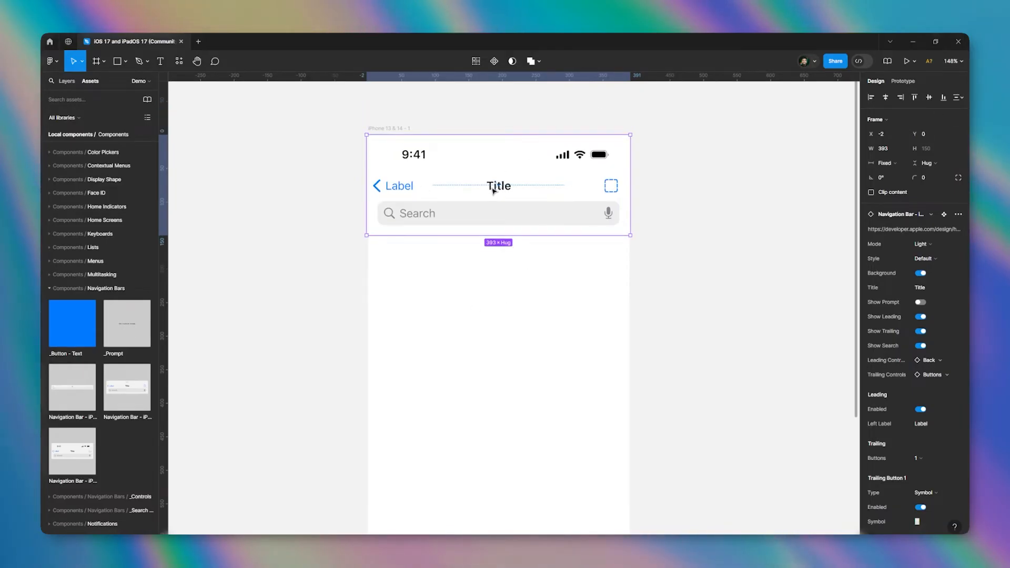
Step: Set the selected iPhone navigation bar's mode to Dark
scroll(473, 168, "down", 3)
scroll(470, 165, "up", 2)
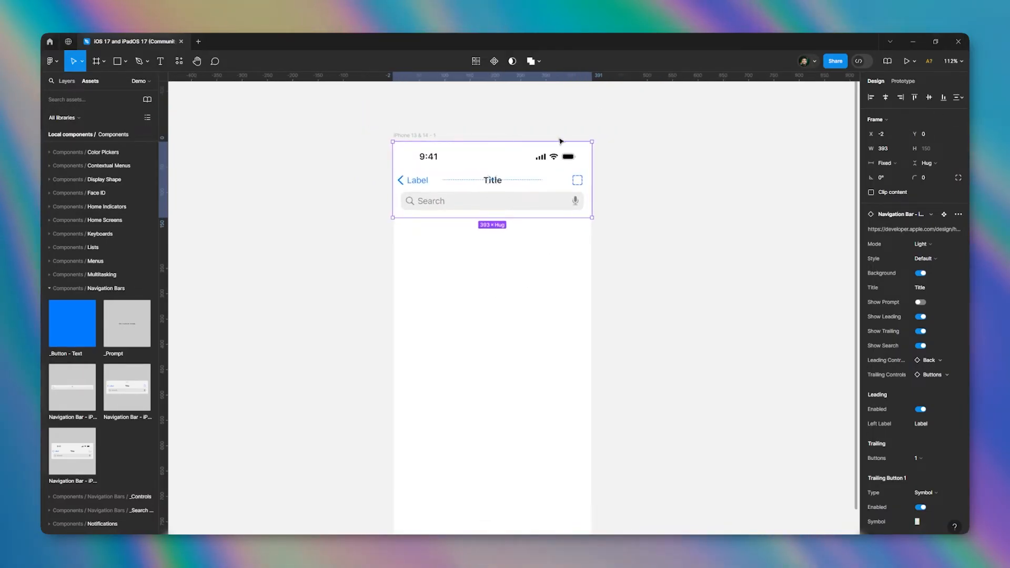
scroll(471, 120, "up", 4)
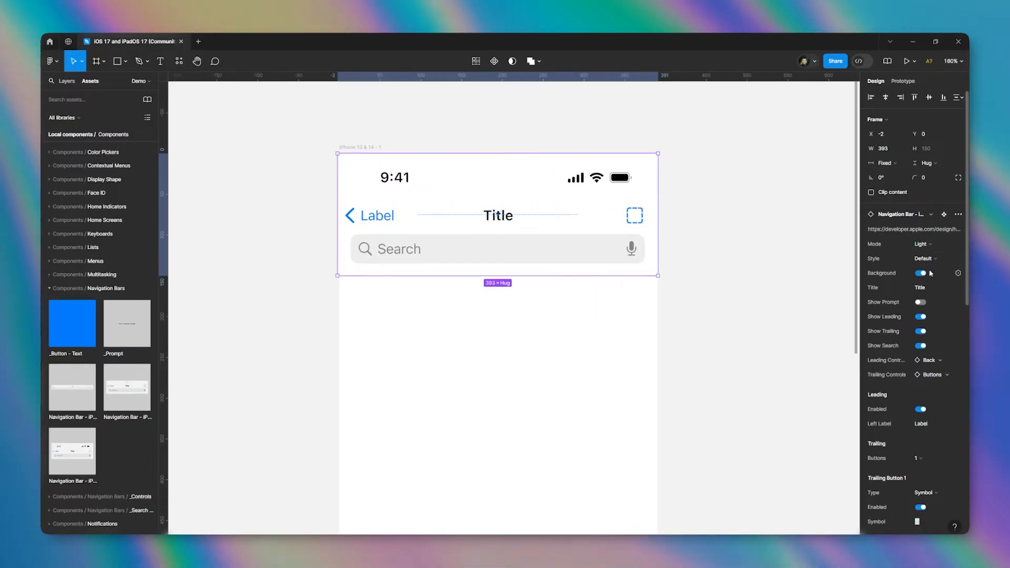
left_click(934, 244)
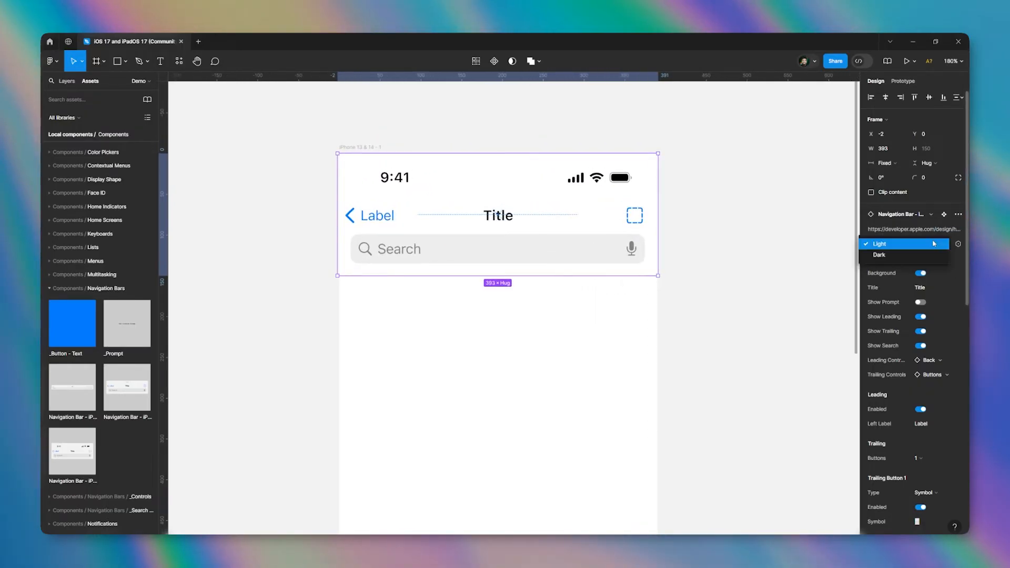
left_click(897, 257)
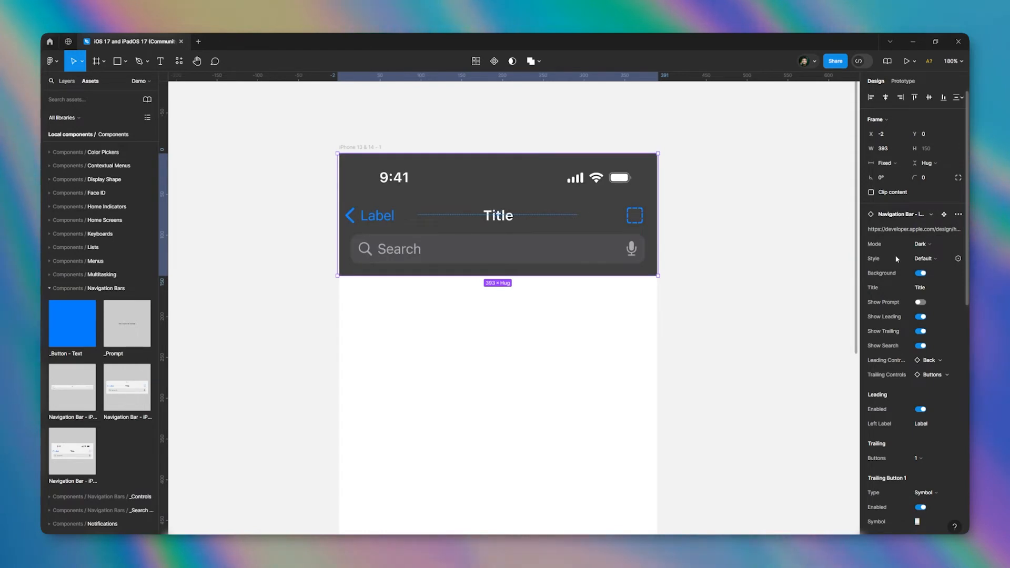
Step: Try the Default Modal and Large Modal Stack styles on the navigation bar, and settle on the Large style
left_click(931, 260)
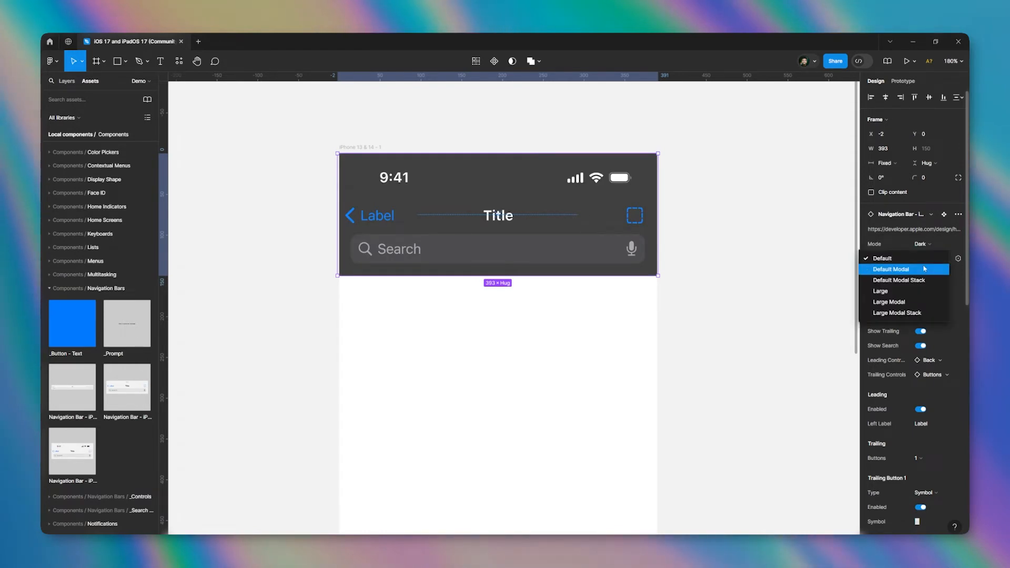
left_click(924, 269)
left_click(936, 260)
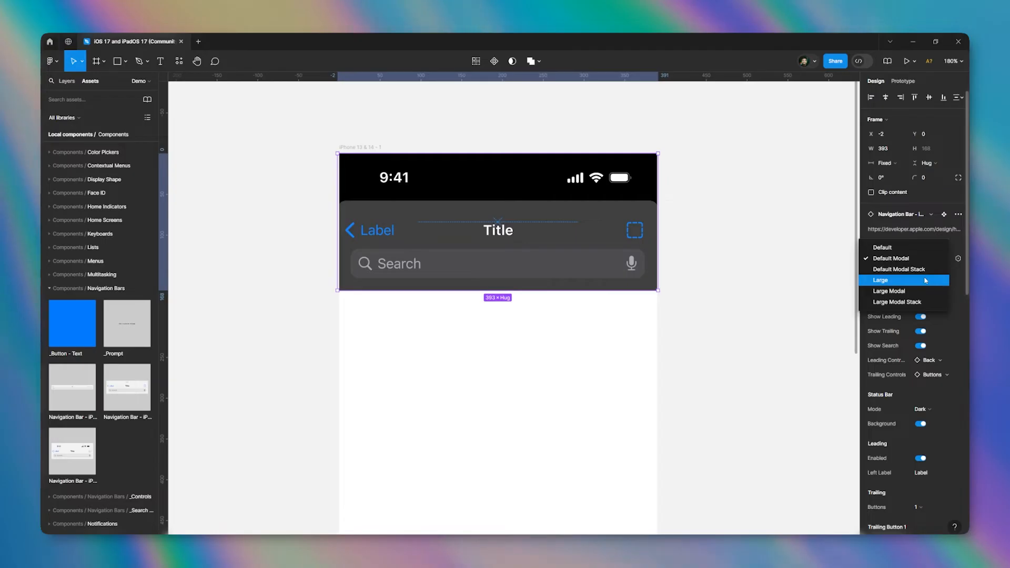
left_click(925, 281)
left_click(927, 260)
left_click(926, 280)
left_click(917, 261)
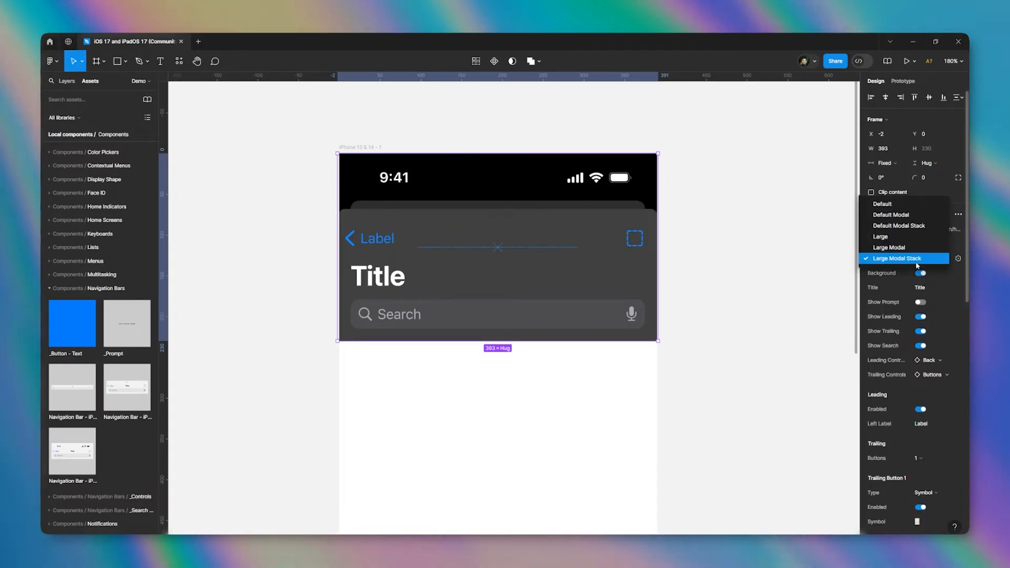
left_click(914, 237)
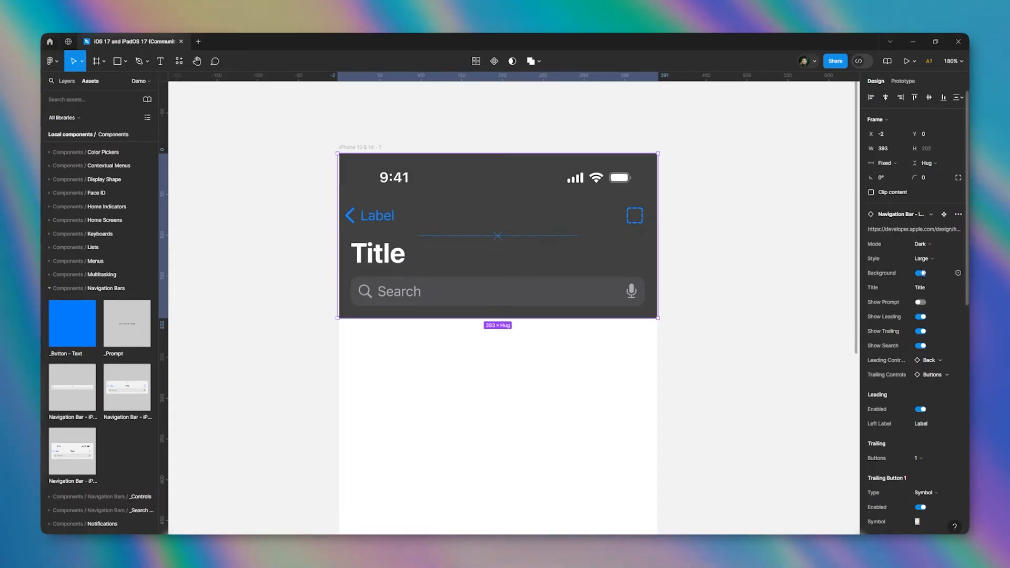
Step: Try the navigation bar without its background, with a prompt message, and with the Buttons leading control
left_click(920, 273)
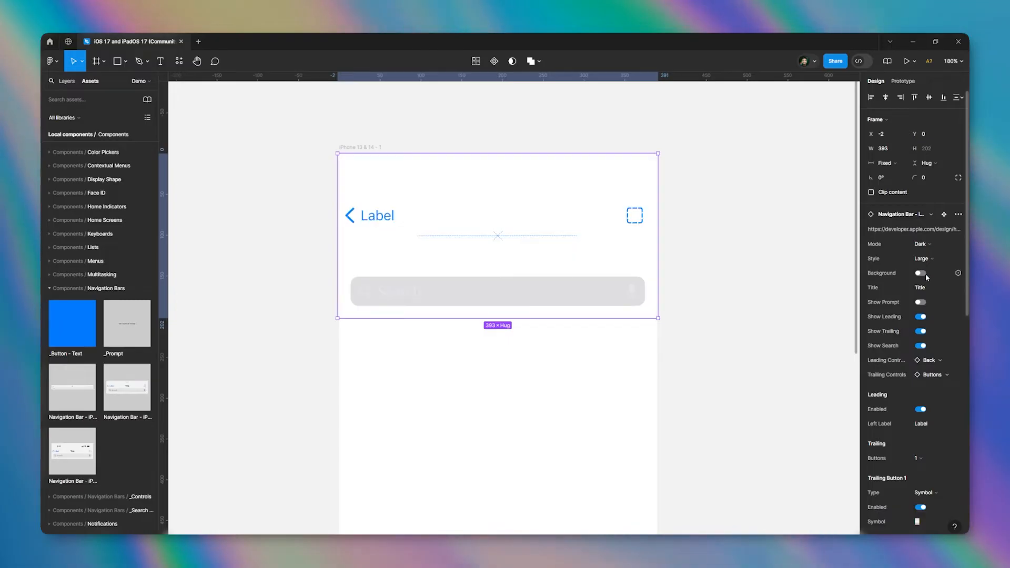
left_click(925, 273)
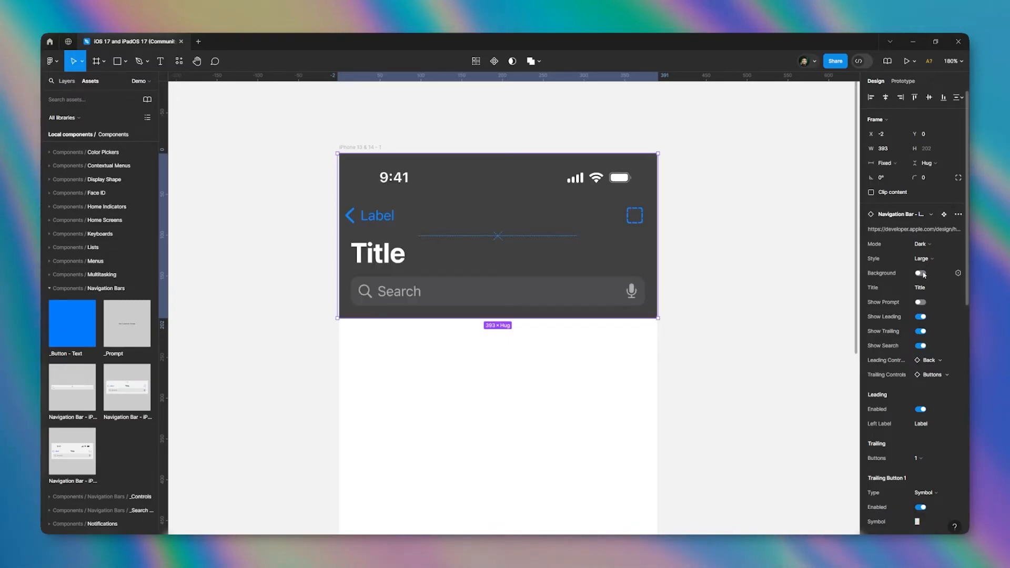
left_click(922, 303)
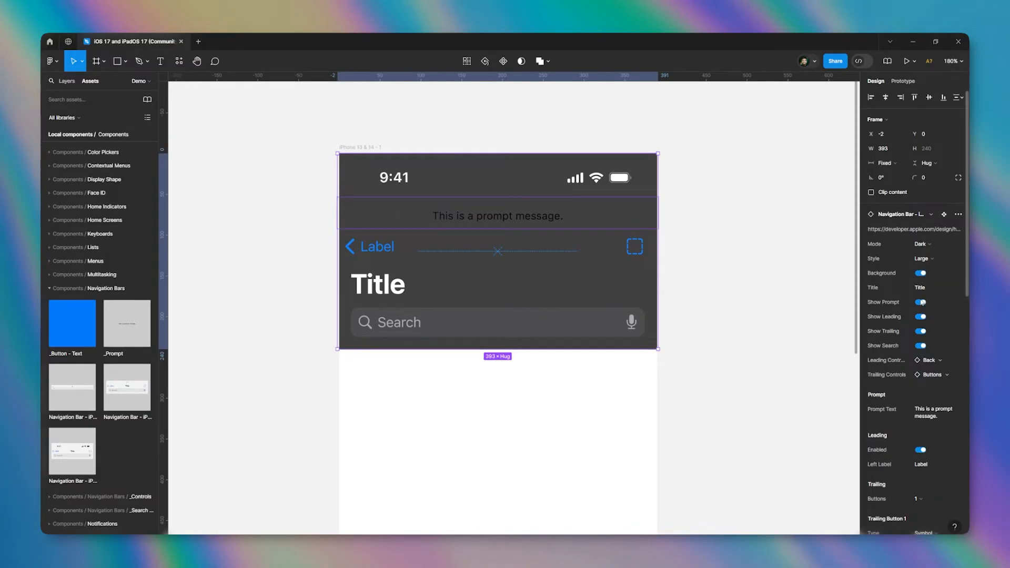
left_click(921, 302)
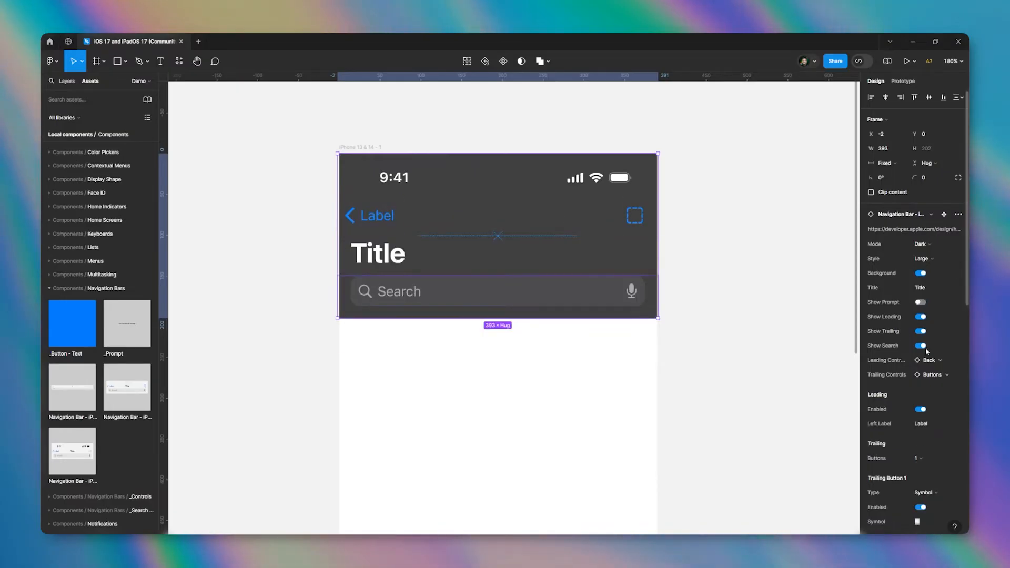
left_click(935, 362)
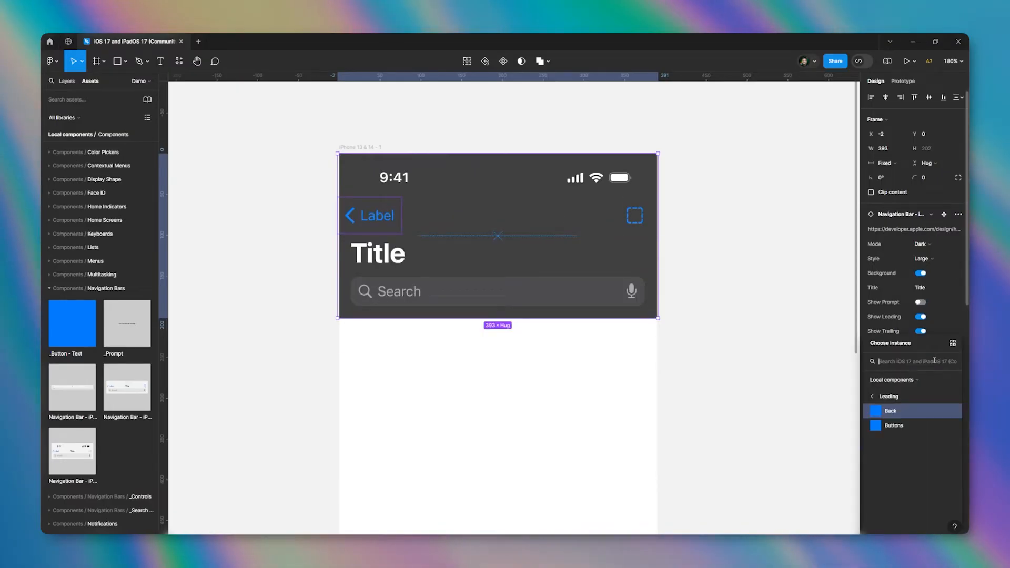
left_click(894, 421)
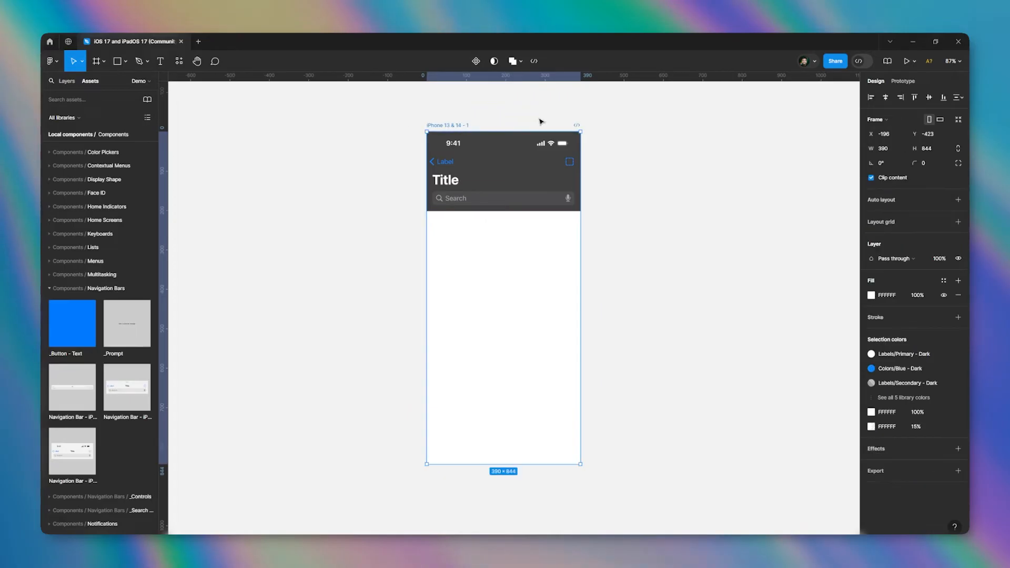
Step: Collapse the Navigation Bars category of the local components and deselect the iPhone frame
left_click(68, 288)
key("Escape")
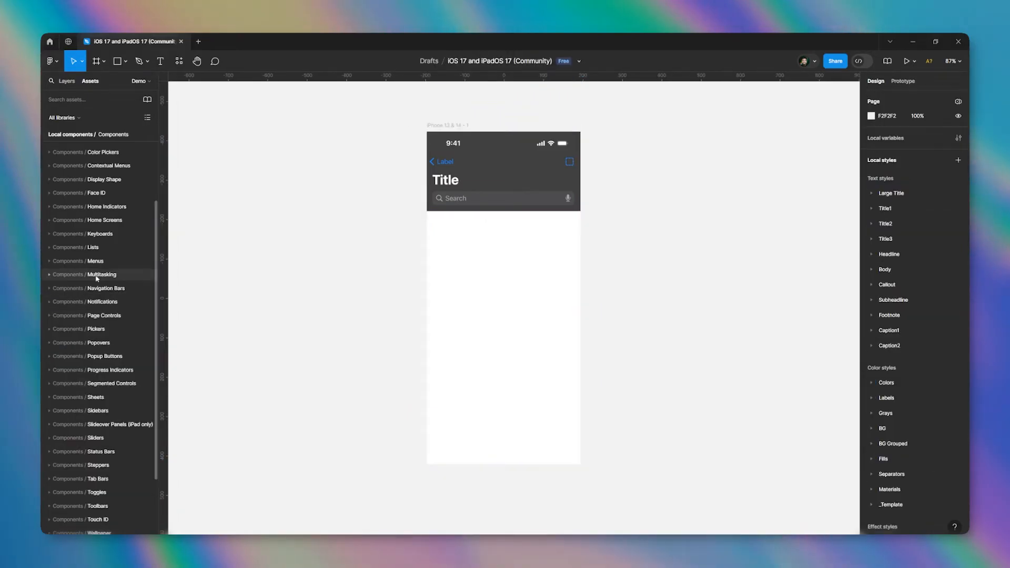
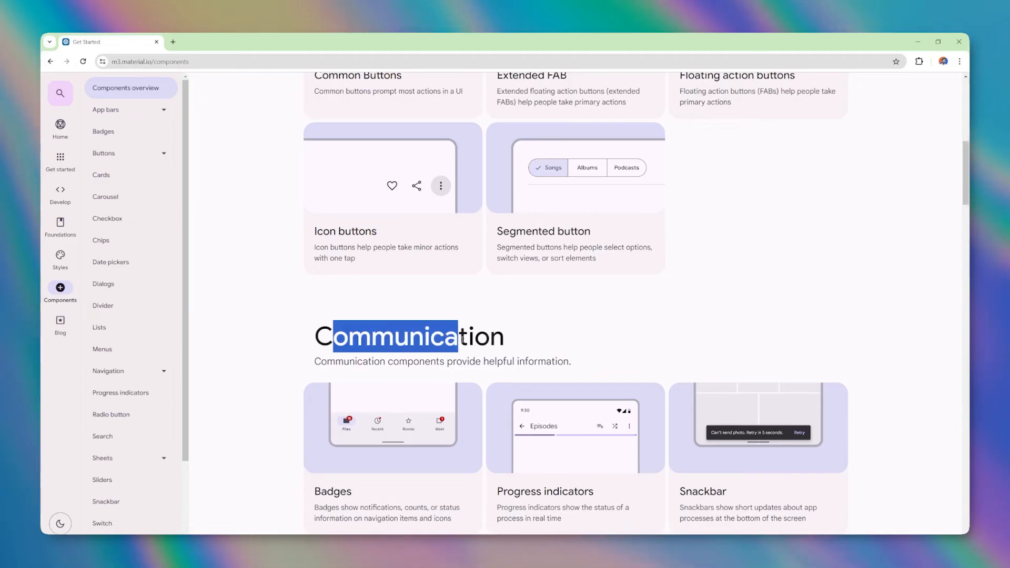
Step: On the Material Design 3 website, examine the components overview across the Communication, Containment and Navigation categories
left_click_drag(348, 383, 484, 388)
left_click(499, 384)
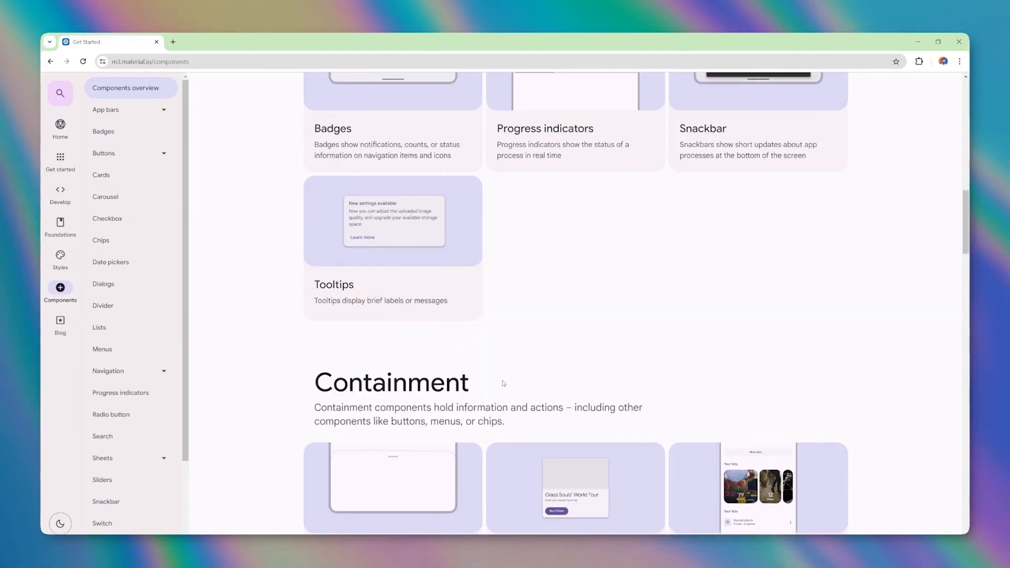
scroll(500, 384, "down", 11)
scroll(499, 384, "down", 2)
left_click_drag(361, 243, 447, 244)
left_click(444, 252)
scroll(440, 256, "down", 12)
scroll(440, 257, "up", 20)
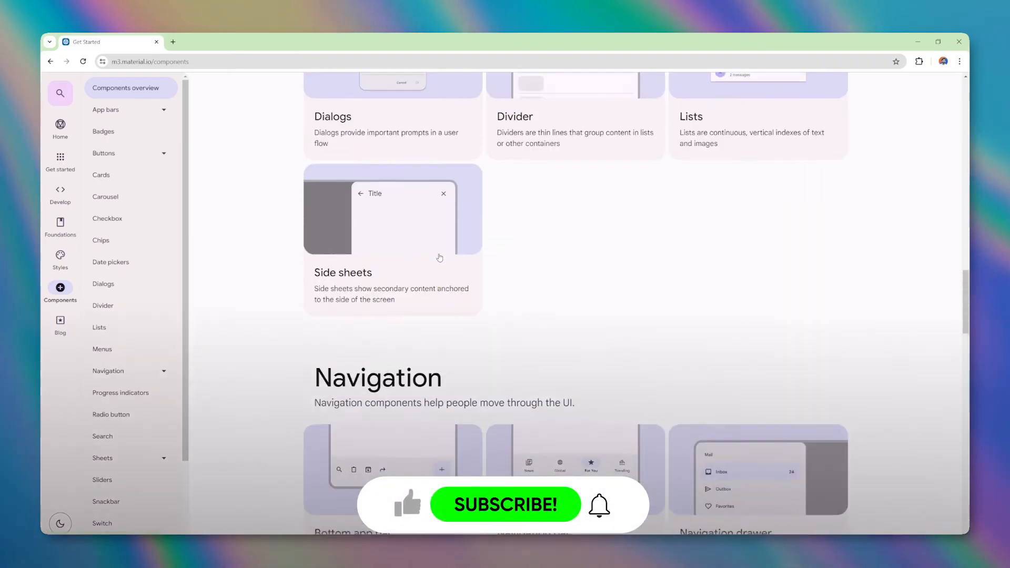
scroll(596, 342, "up", 10)
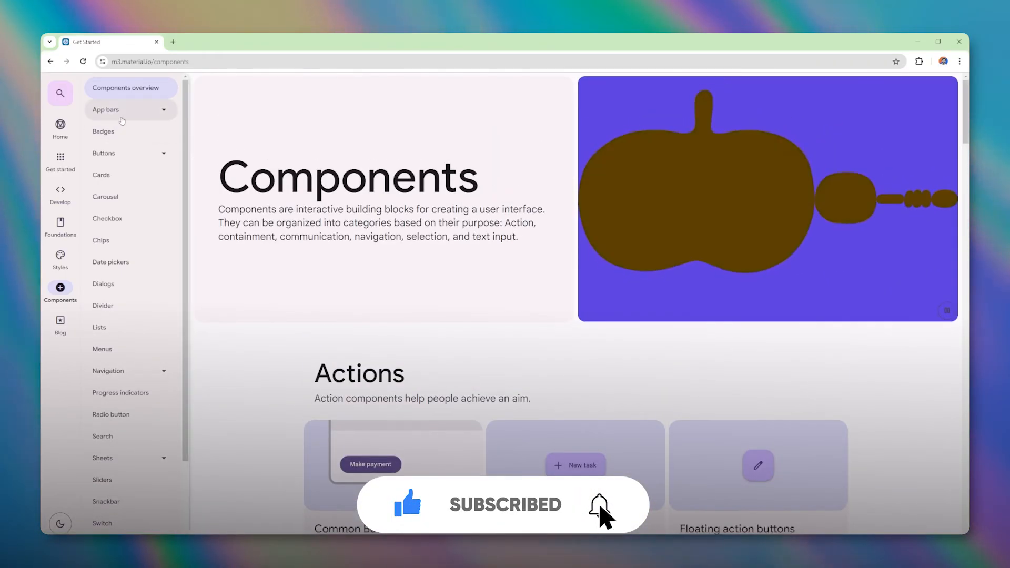
Step: Open the Top app bar component page and read its overview, including the four bar types and the Resources table
left_click(127, 111)
left_click(126, 154)
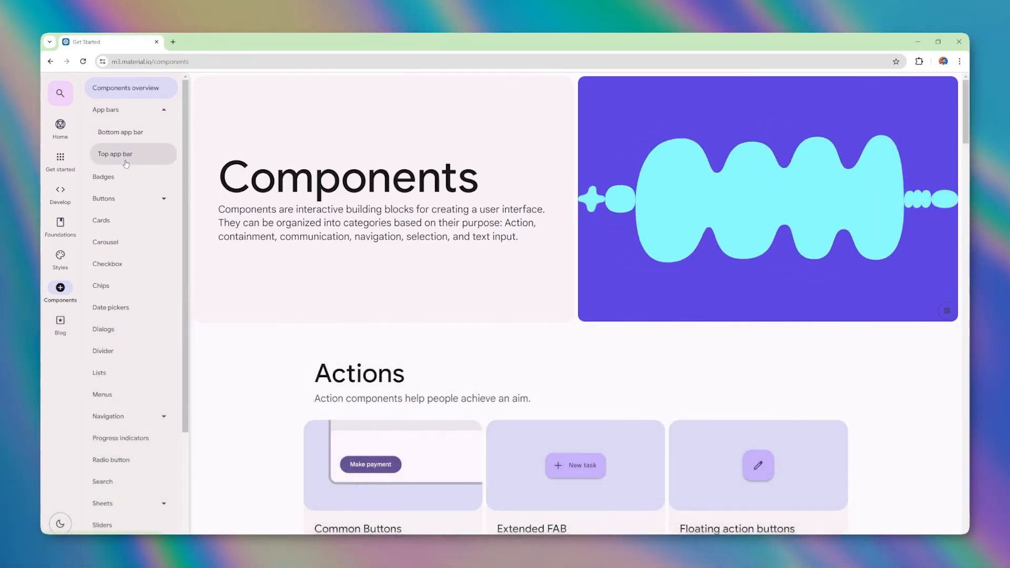
scroll(330, 316, "down", 3)
left_click_drag(354, 283, 544, 340)
left_click(548, 343)
scroll(547, 341, "down", 4)
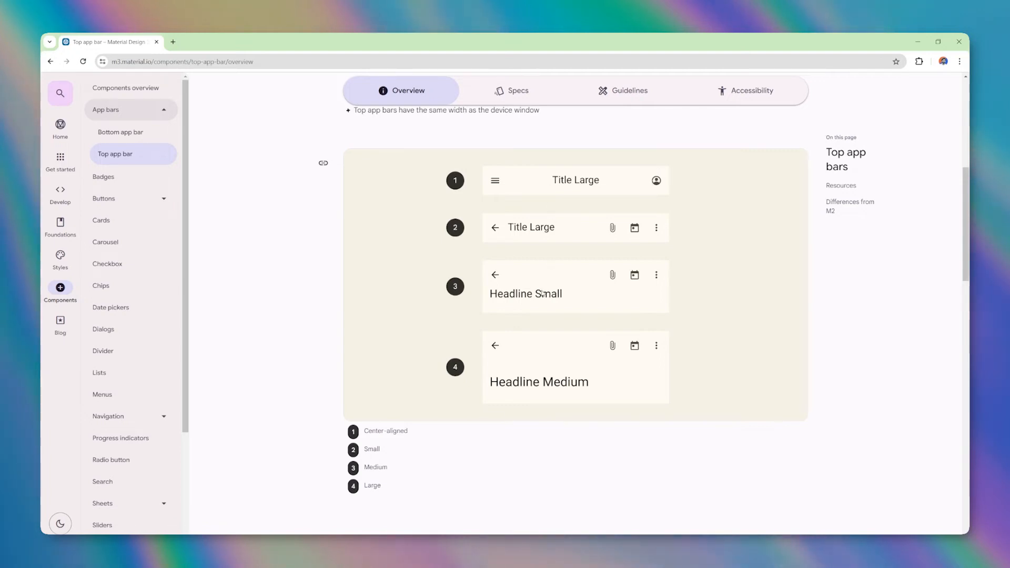
scroll(537, 366, "down", 7)
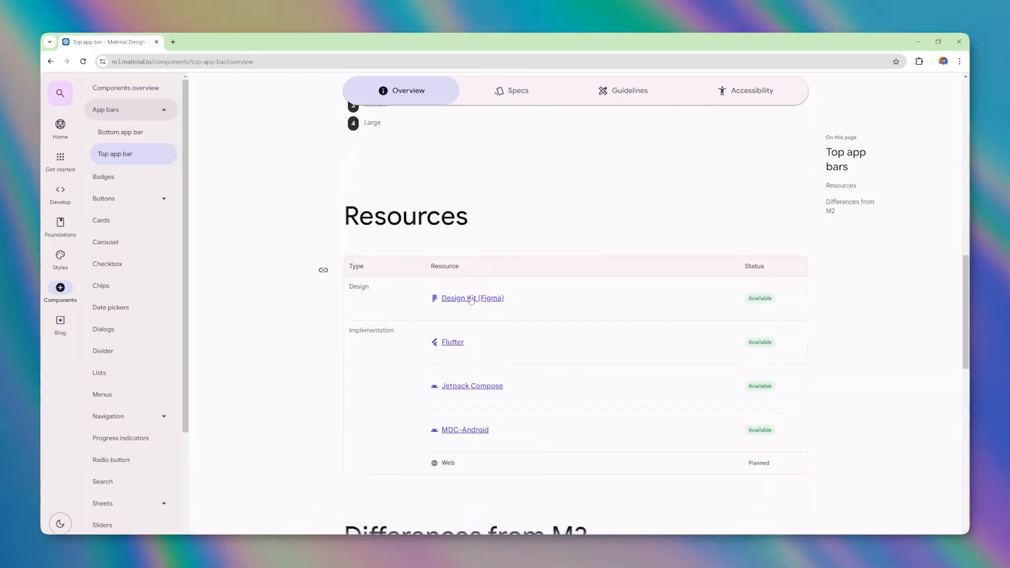
scroll(499, 303, "down", 7)
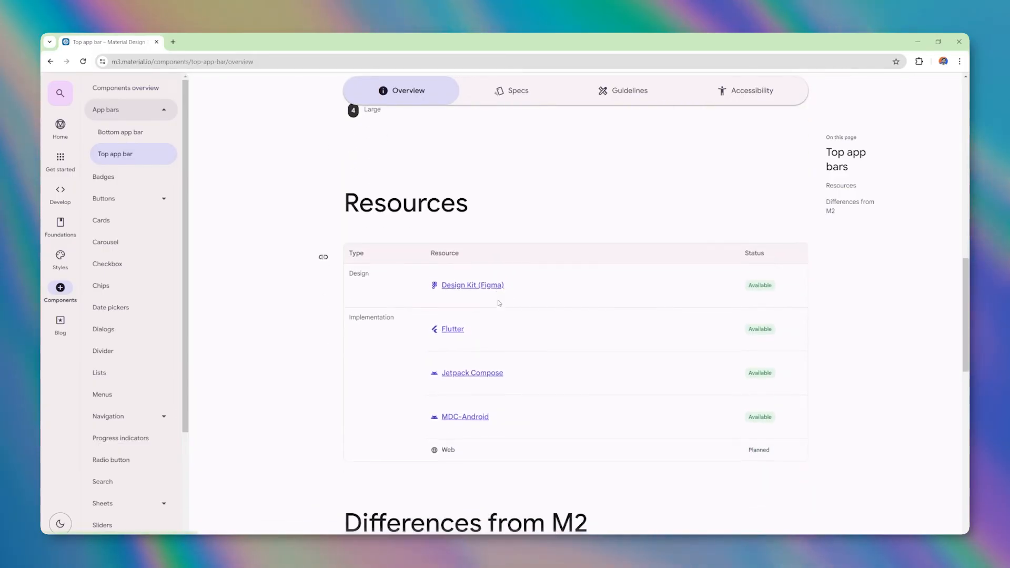
Step: Examine the top app bar Specs for the center-aligned variant: its anatomy, tokens, color roles and measurements
left_click(512, 95)
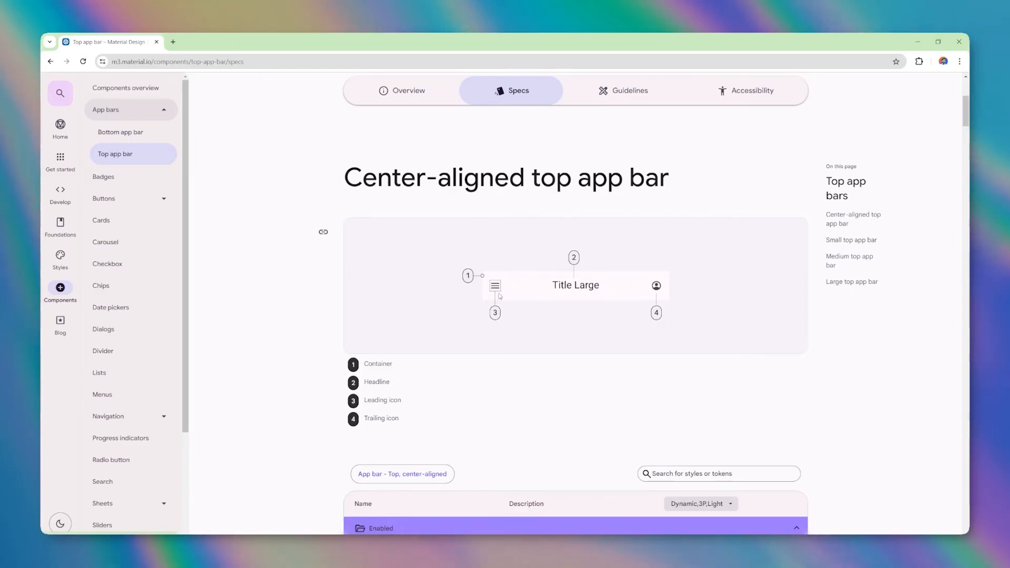
scroll(500, 296, "down", 10)
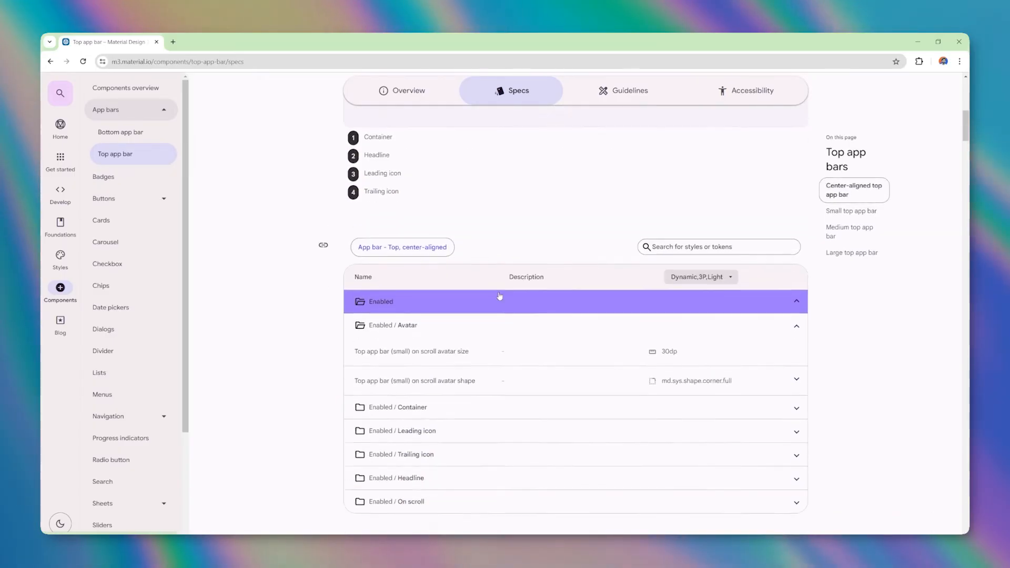
scroll(501, 295, "down", 5)
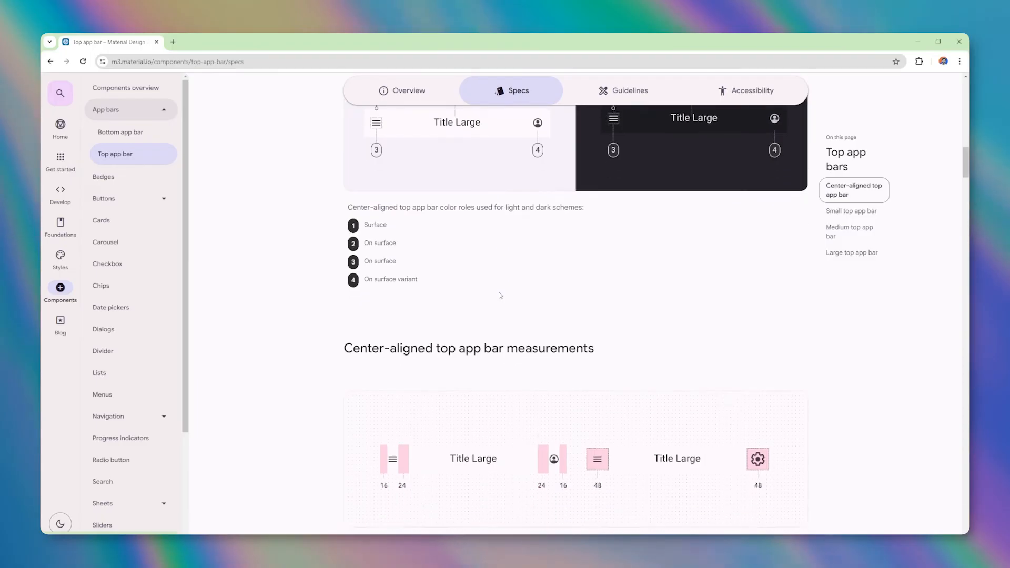
scroll(402, 354, "down", 1)
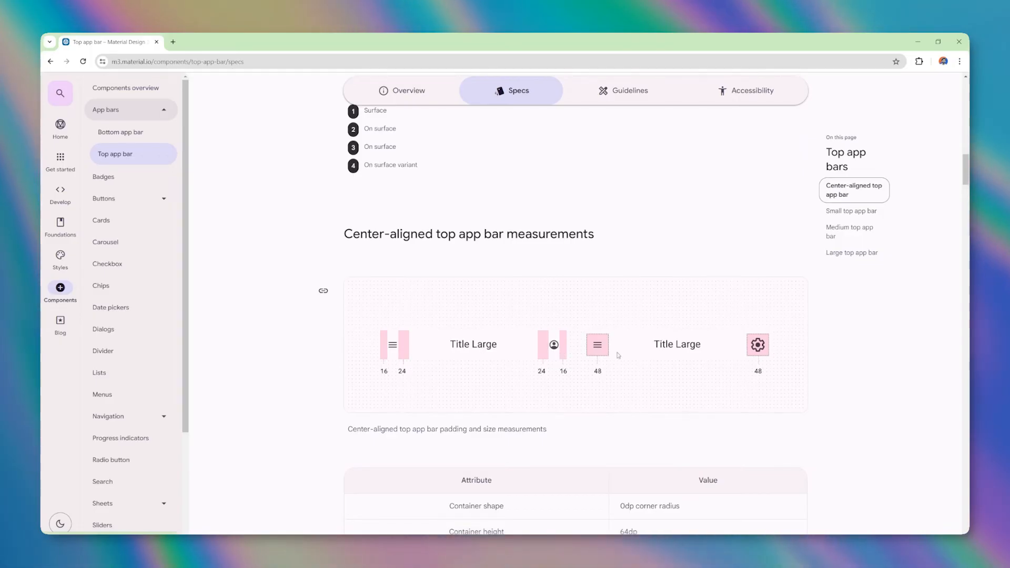
scroll(581, 355, "down", 3)
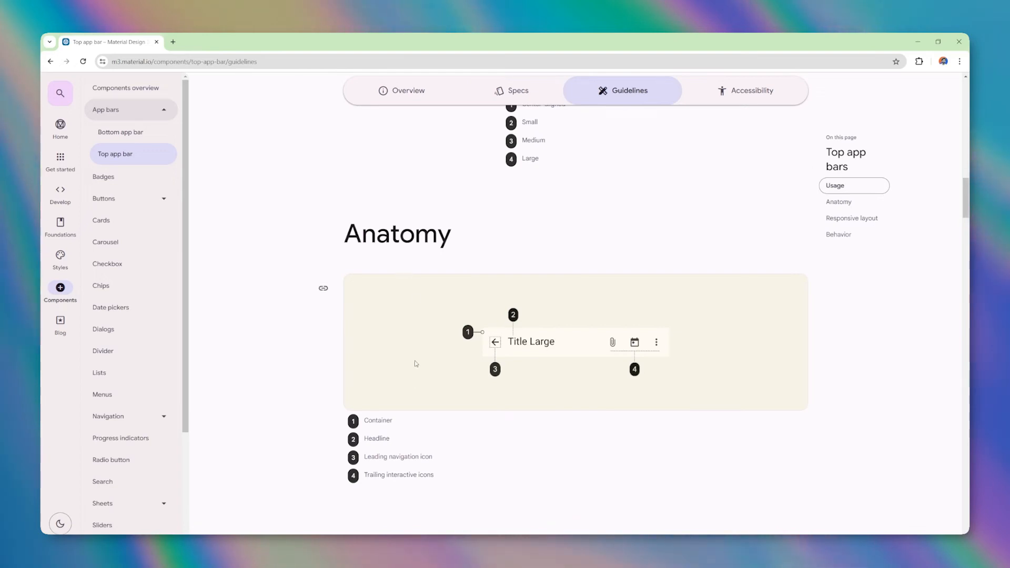
Step: Read the top app bar Guidelines on anatomy, container, default height, navigation icon, headlines and usage types
double_click(374, 420)
left_click(374, 442)
left_click_drag(374, 456, 389, 475)
left_click(455, 455)
left_click(461, 472)
scroll(461, 472, "down", 5)
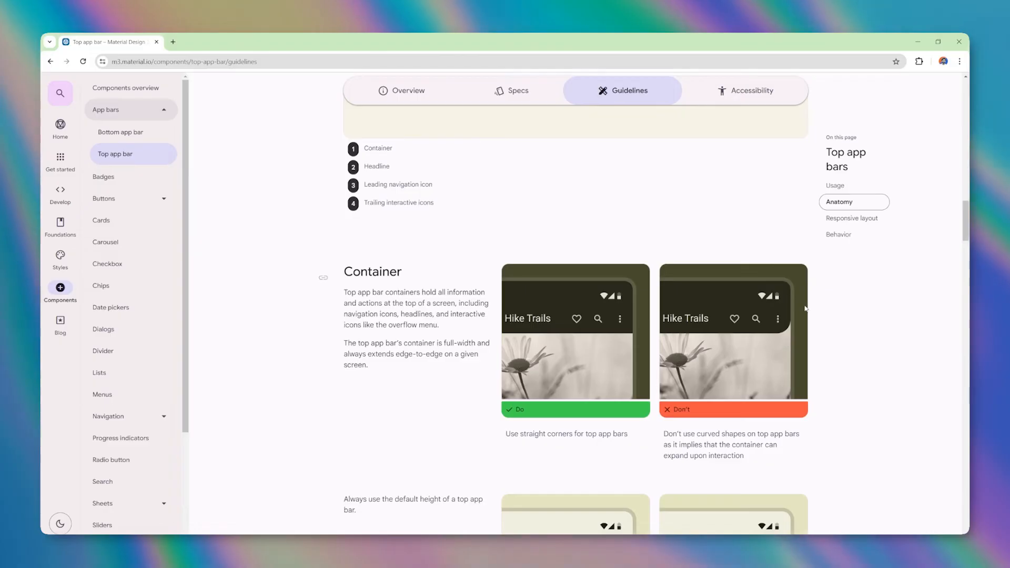
scroll(791, 319, "down", 4)
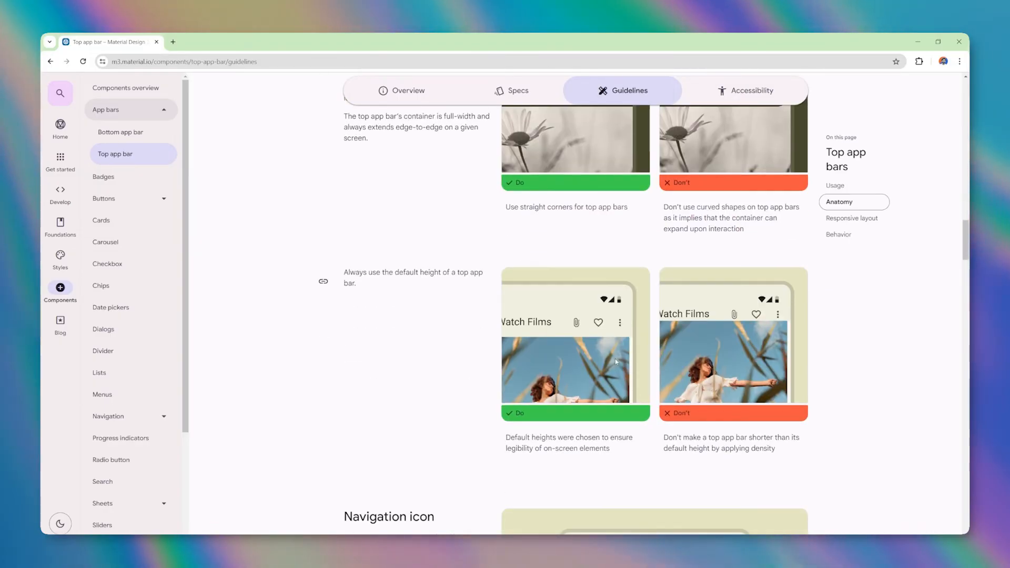
scroll(614, 359, "down", 2)
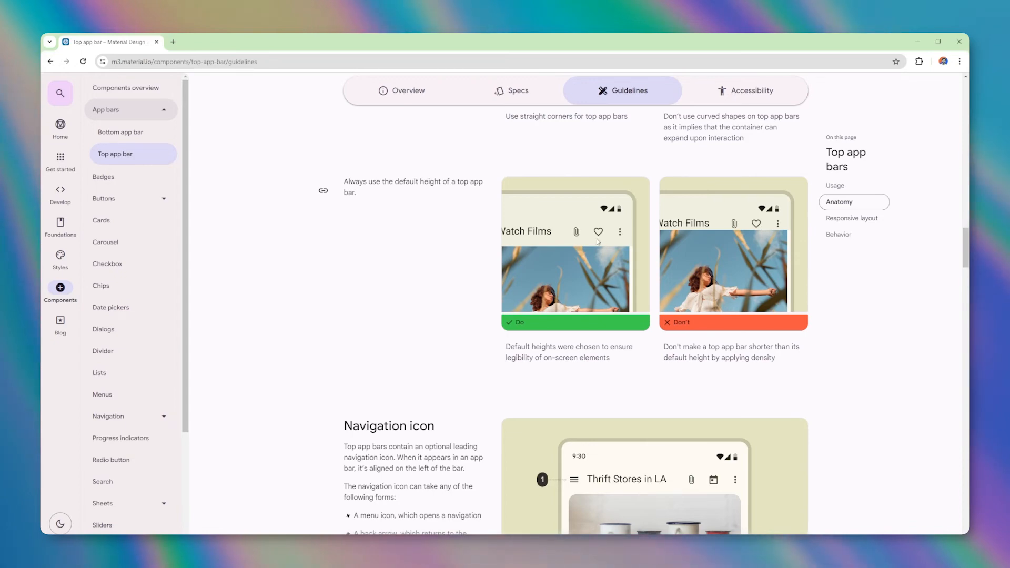
scroll(578, 314, "down", 4)
scroll(450, 356, "down", 10)
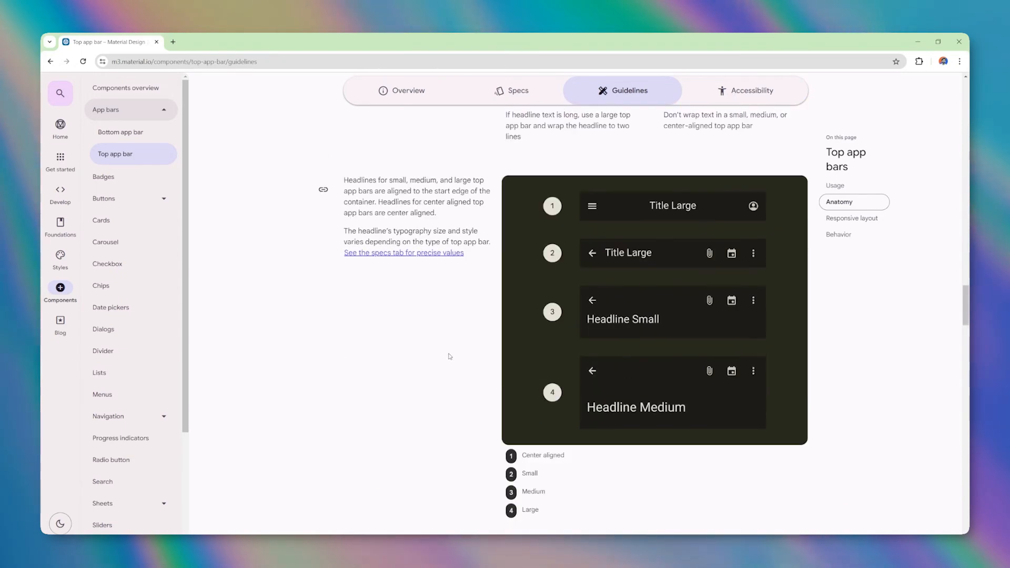
scroll(450, 356, "up", 14)
scroll(450, 356, "up", 15)
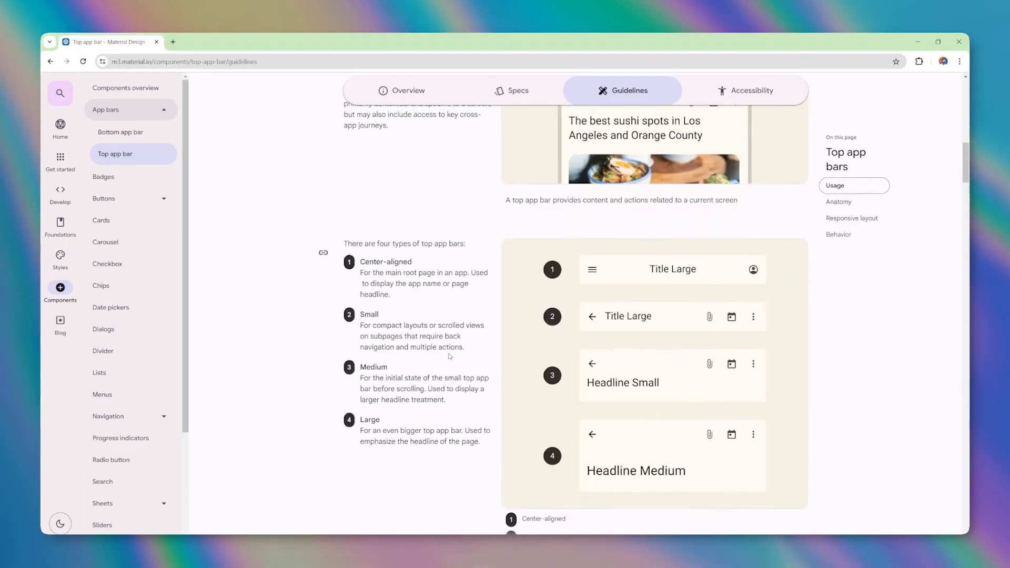
Step: Open the Navigation bar page within the Navigation components
scroll(155, 286, "down", 3)
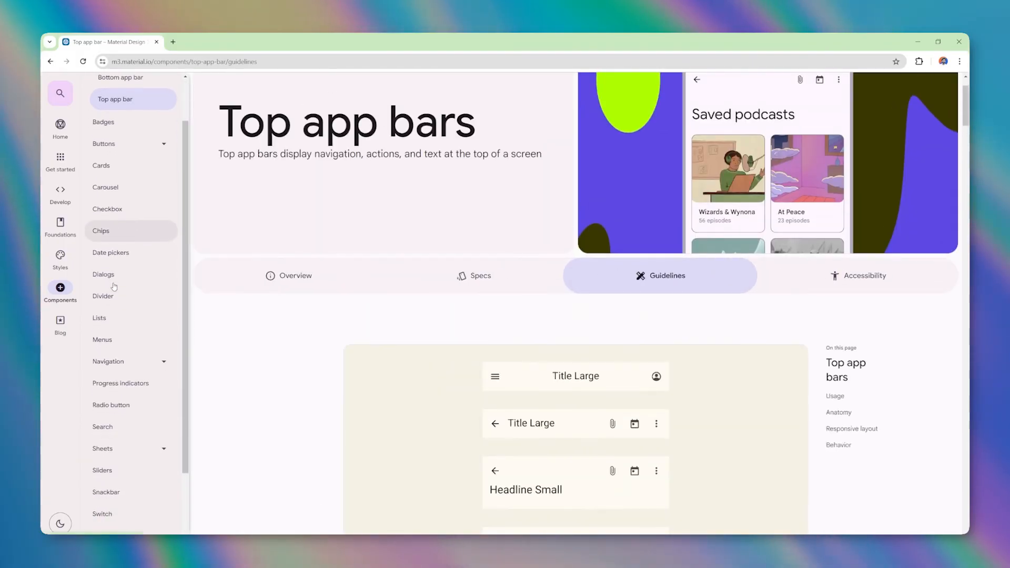
left_click(155, 282)
left_click(123, 303)
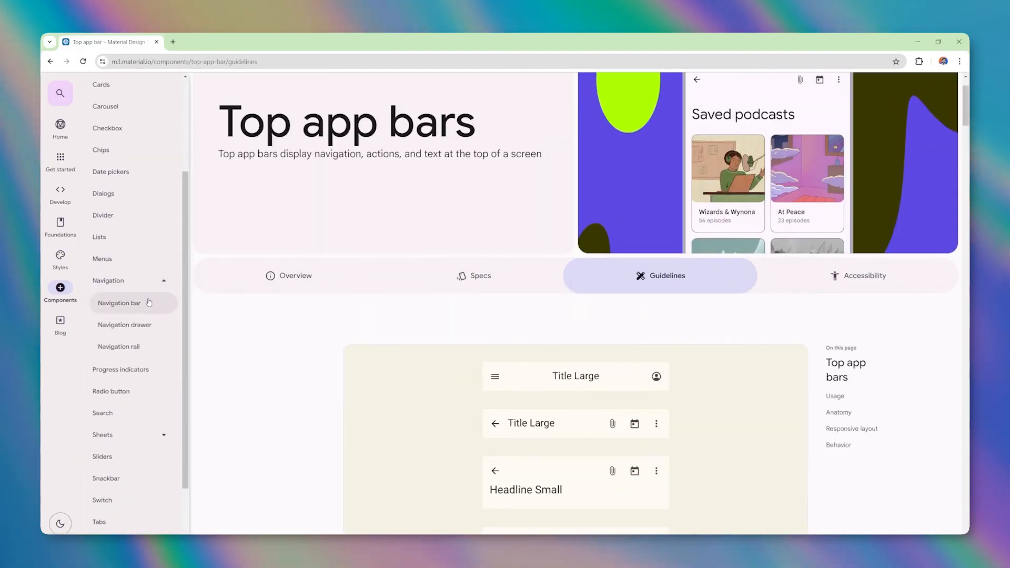
Step: Read the Navigation bar overview, including its differences from M2, and open its Specs and Guidelines pages
scroll(377, 361, "down", 10)
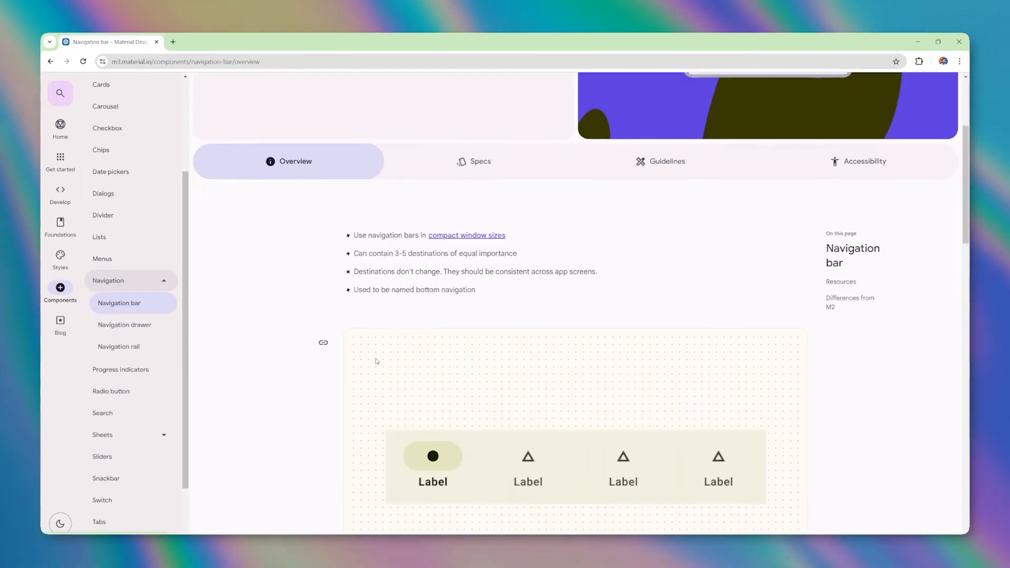
scroll(376, 361, "down", 8)
scroll(440, 230, "up", 10)
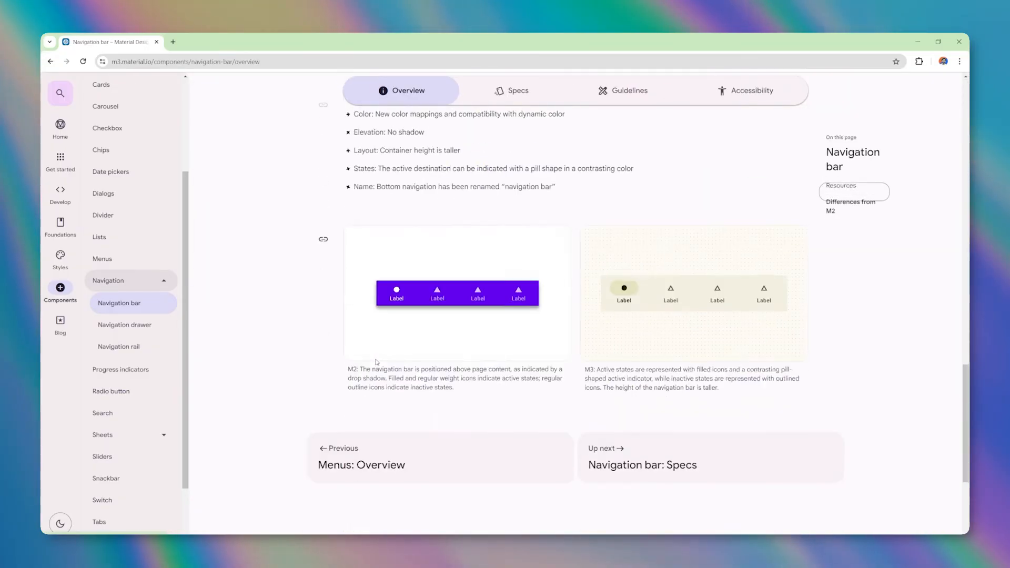
left_click(505, 92)
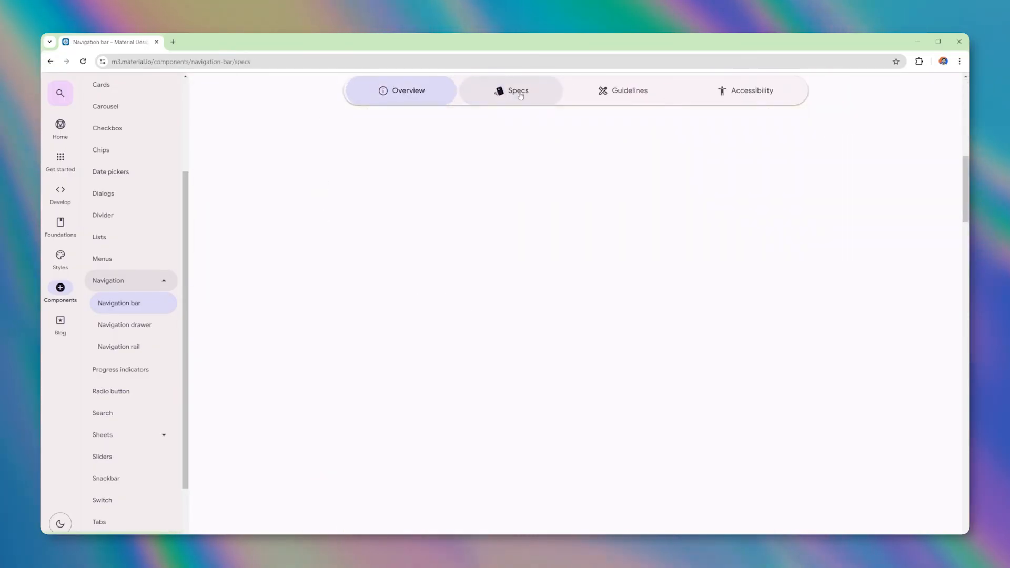
left_click(611, 100)
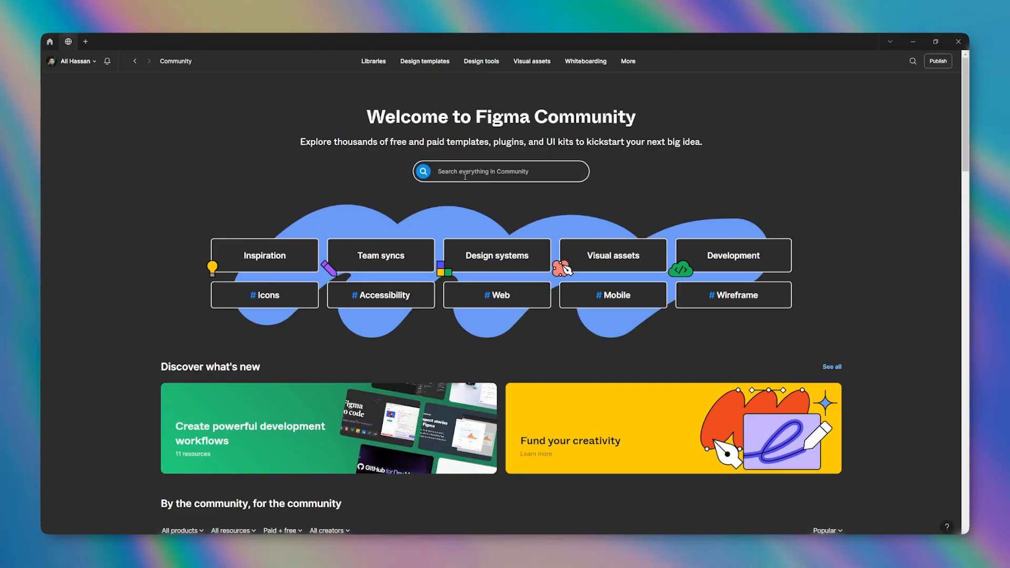
Step: Switch to Figma Community, search for "material" and open Material Design's "Material 3 Design Kit" as a file
left_click(465, 177)
type("mater")
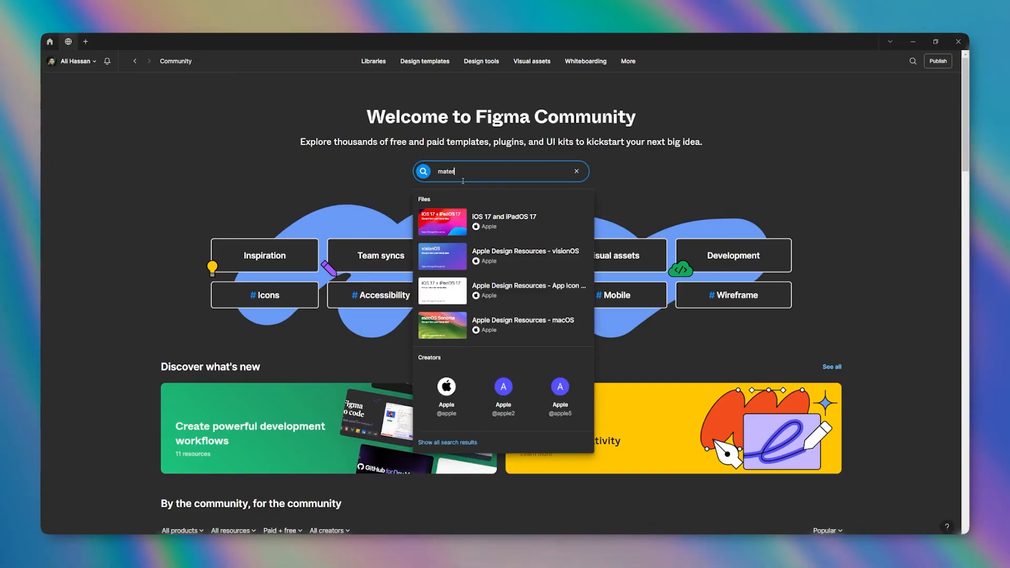
type("ial")
key("Return")
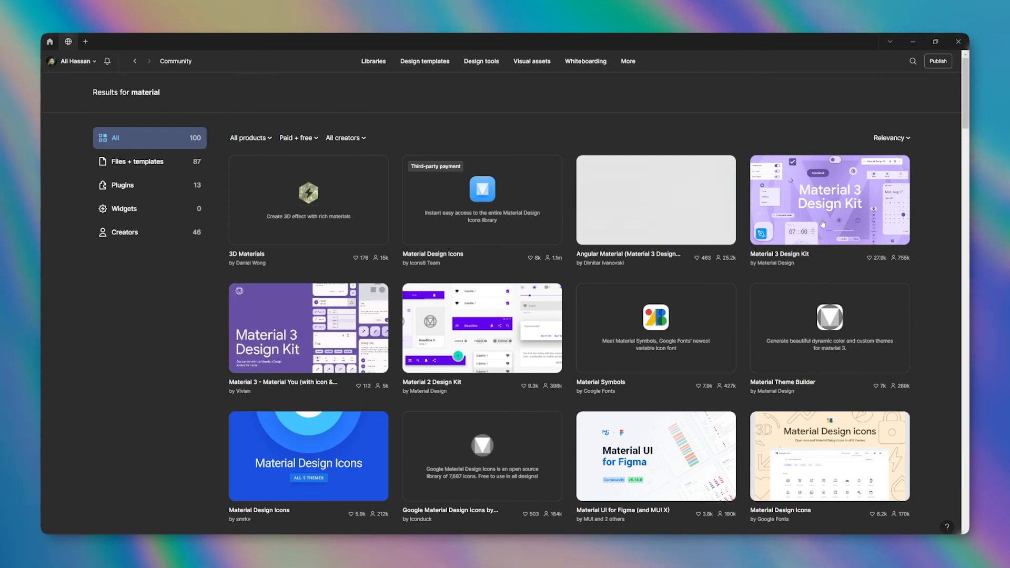
left_click(835, 198)
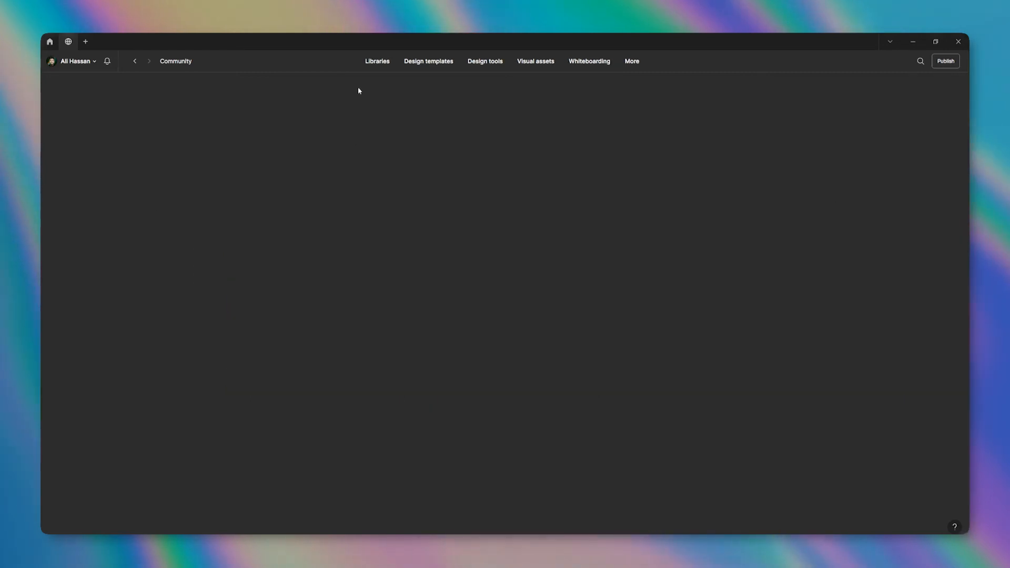
left_click(255, 219)
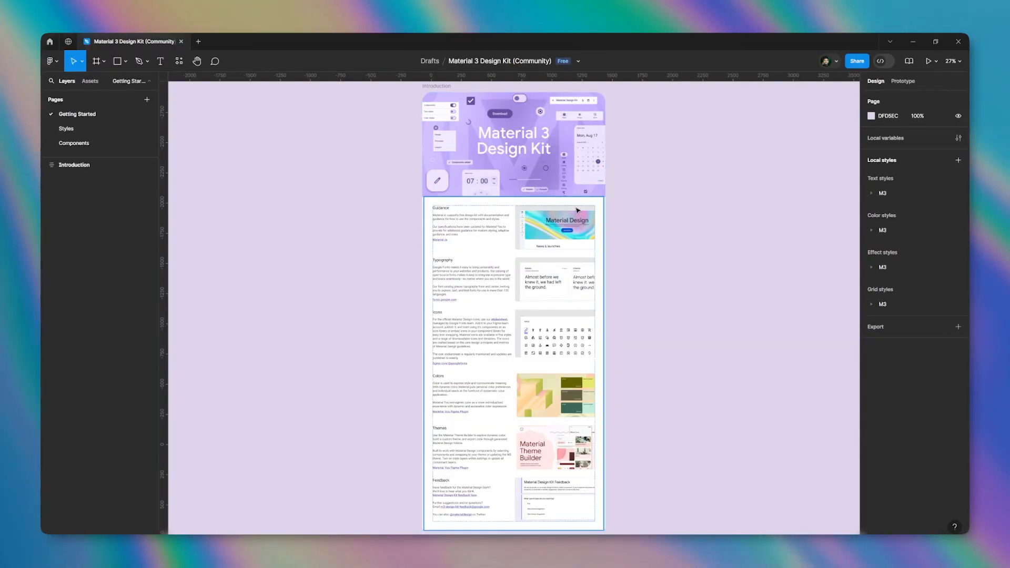
Step: Open the kit's Styles page and examine the Typography, Color Guidance, Elevation, Elements and Layout Breakpoints frames
left_click(106, 128)
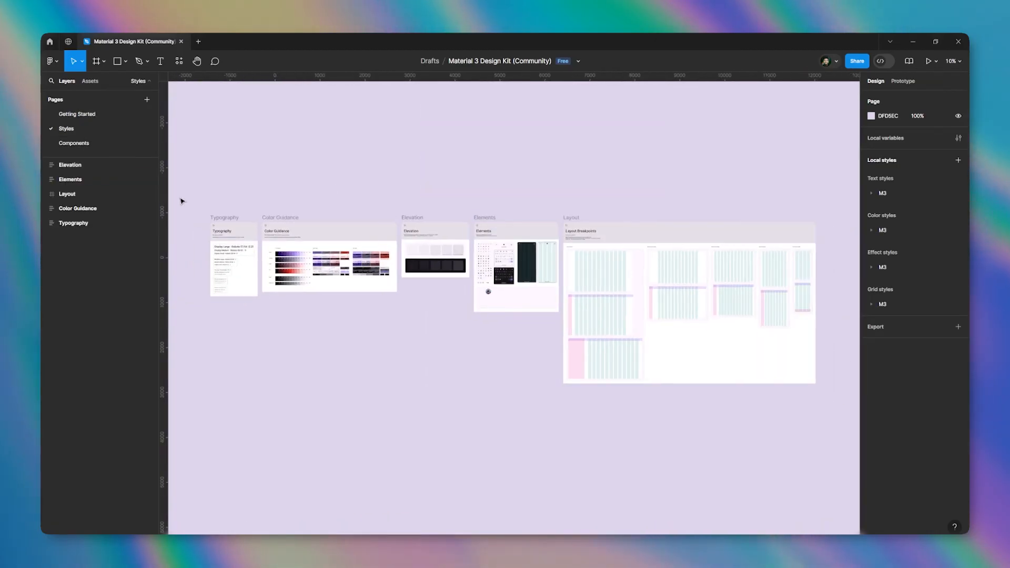
scroll(206, 227, "up", 5)
scroll(205, 227, "up", 1)
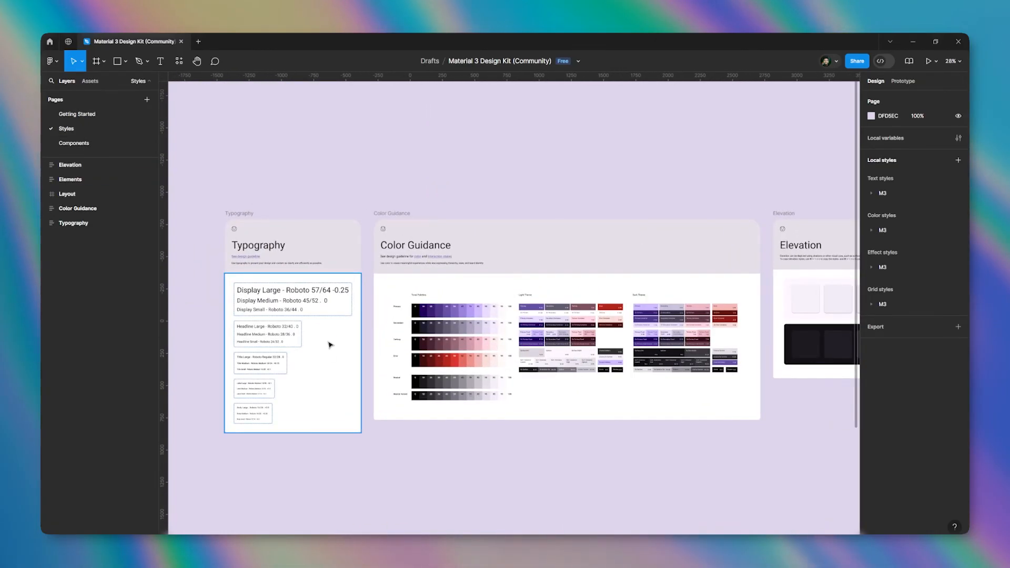
scroll(235, 313, "right", 10)
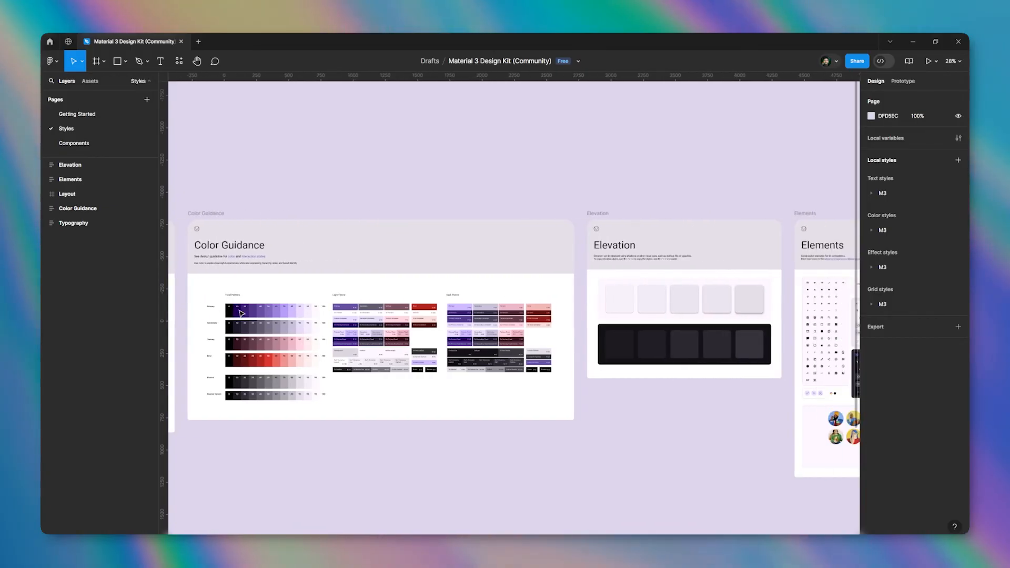
scroll(242, 314, "right", 10)
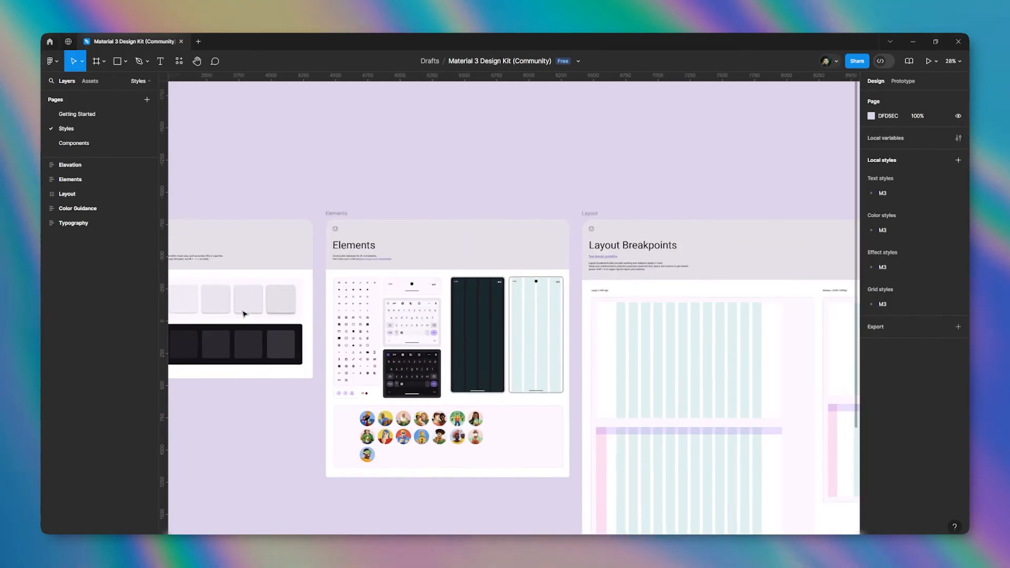
scroll(257, 157, "down", 5)
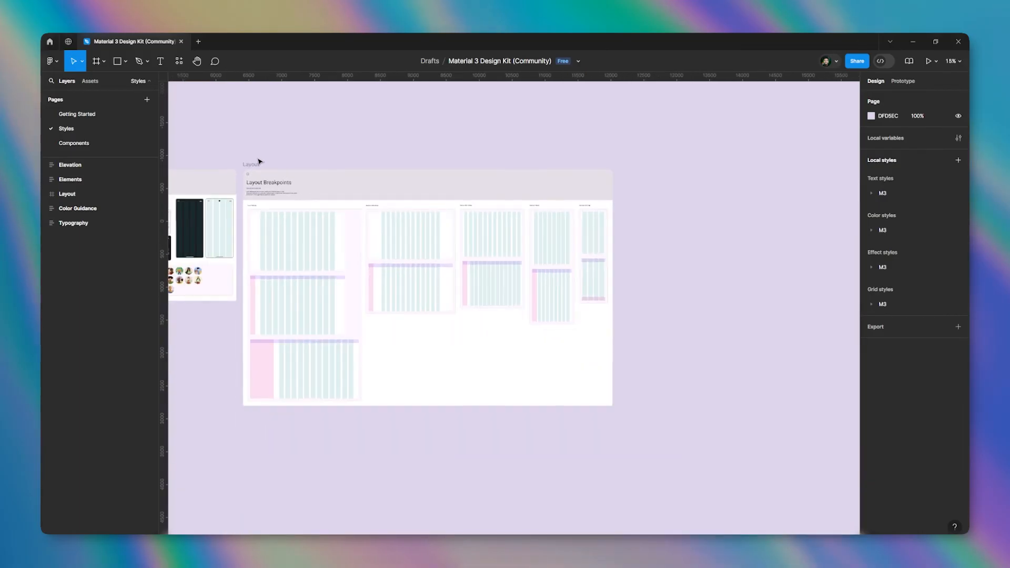
Step: Open the kit's Components page and survey the component frames from Bottom sheets and Buttons through Chips and Date pickers
left_click(126, 143)
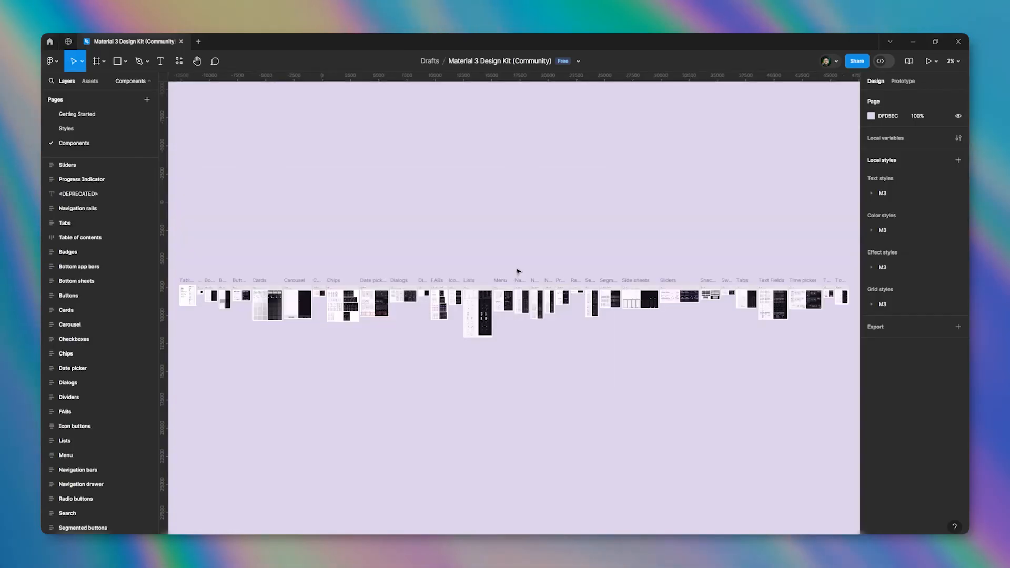
scroll(517, 271, "down", 2)
scroll(293, 284, "up", 5)
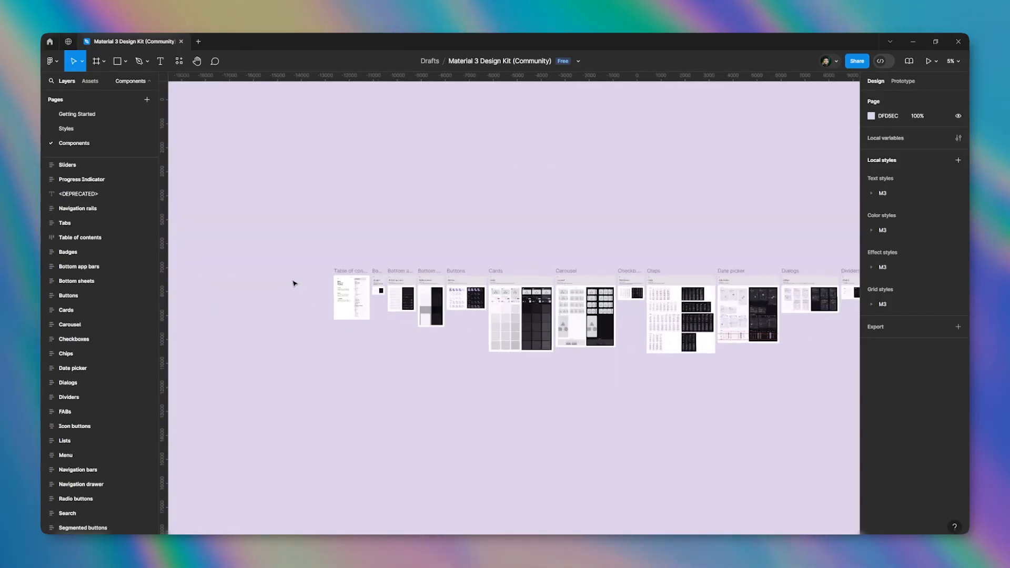
scroll(410, 263, "up", 10)
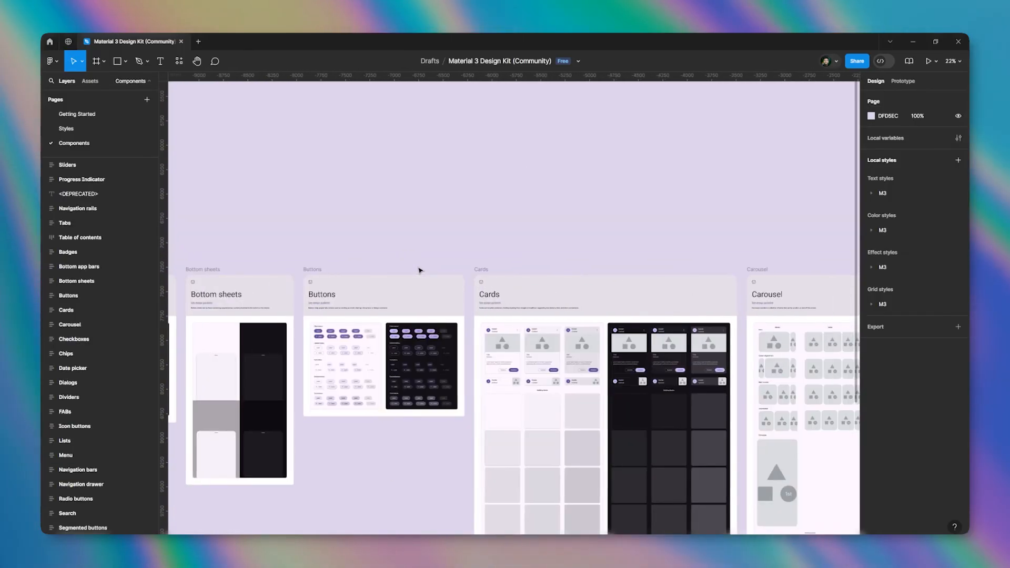
scroll(419, 270, "right", 10)
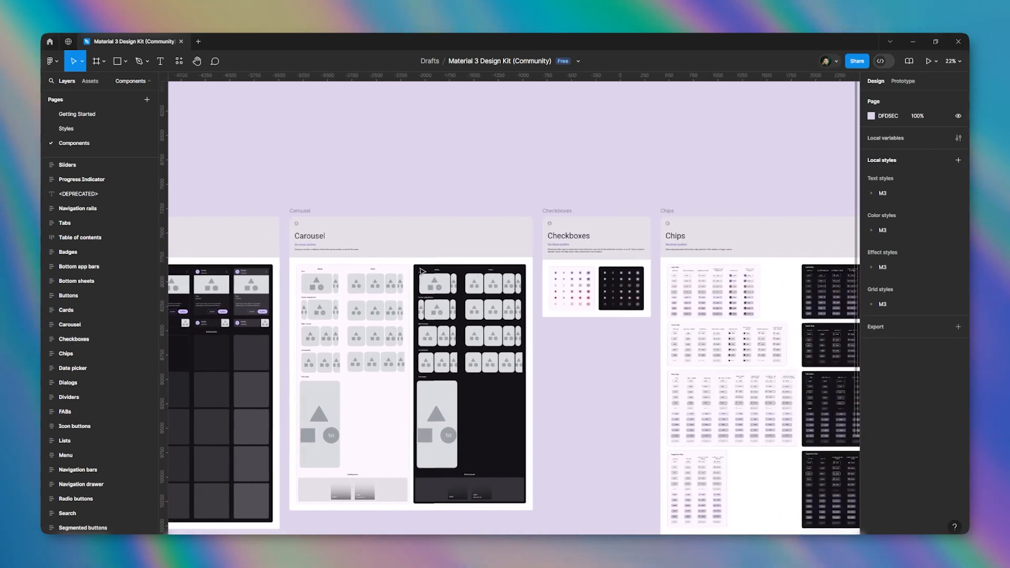
scroll(421, 271, "right", 10)
scroll(421, 271, "left", 3)
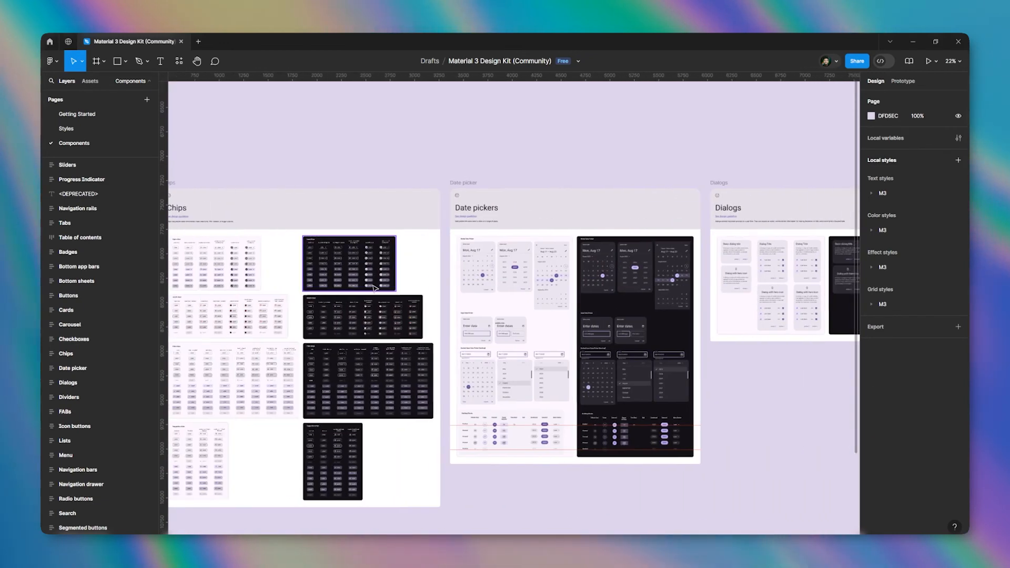
Step: Examine the dark Input chips variants up close, along with the Date pickers and Dialogs component sets
scroll(374, 287, "up", 5)
scroll(692, 286, "up", 3)
scroll(609, 268, "down", 3)
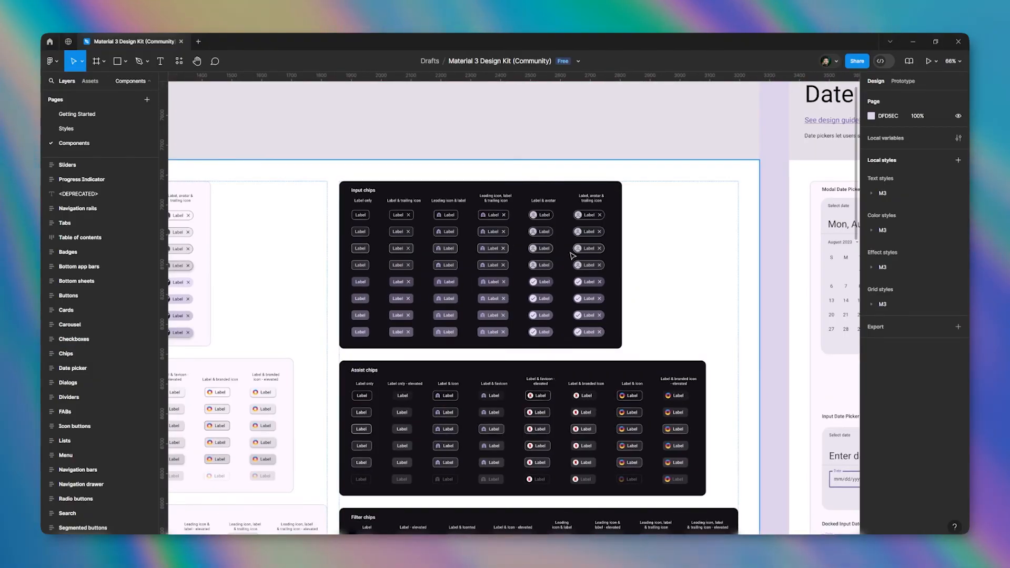
scroll(479, 286, "up", 5)
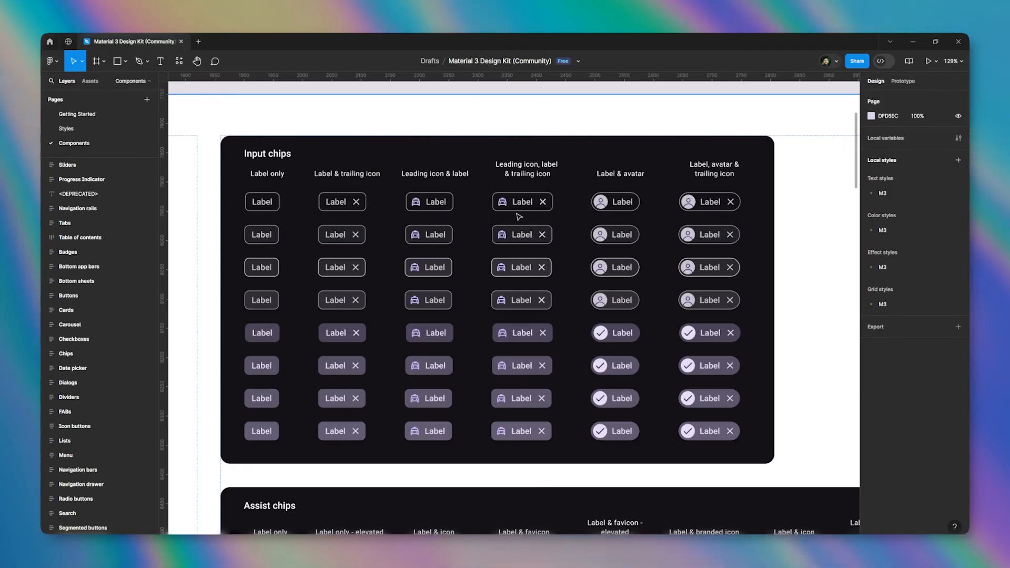
scroll(486, 216, "down", 10)
scroll(421, 301, "down", 5)
scroll(639, 318, "up", 4)
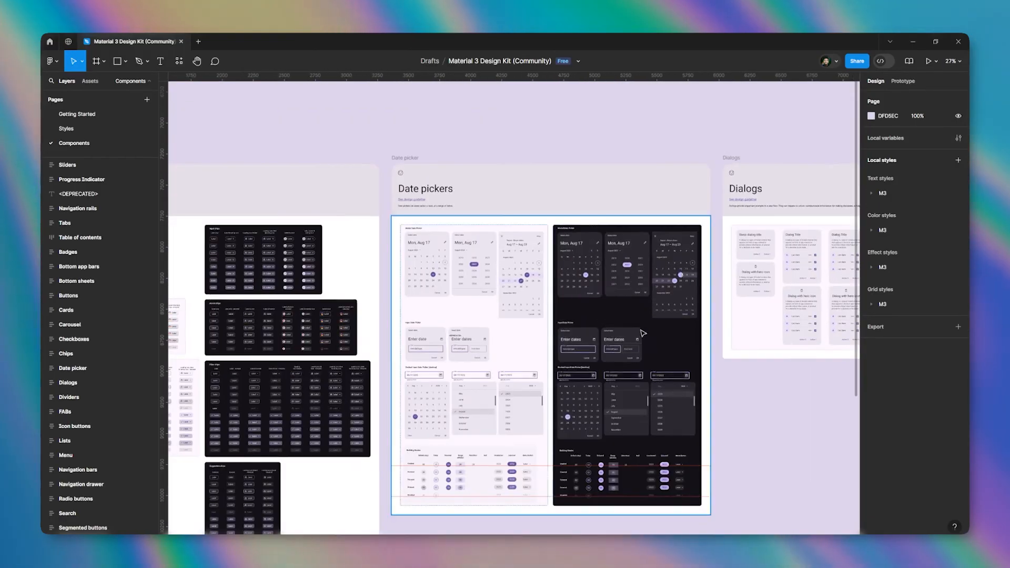
scroll(383, 321, "down", 5)
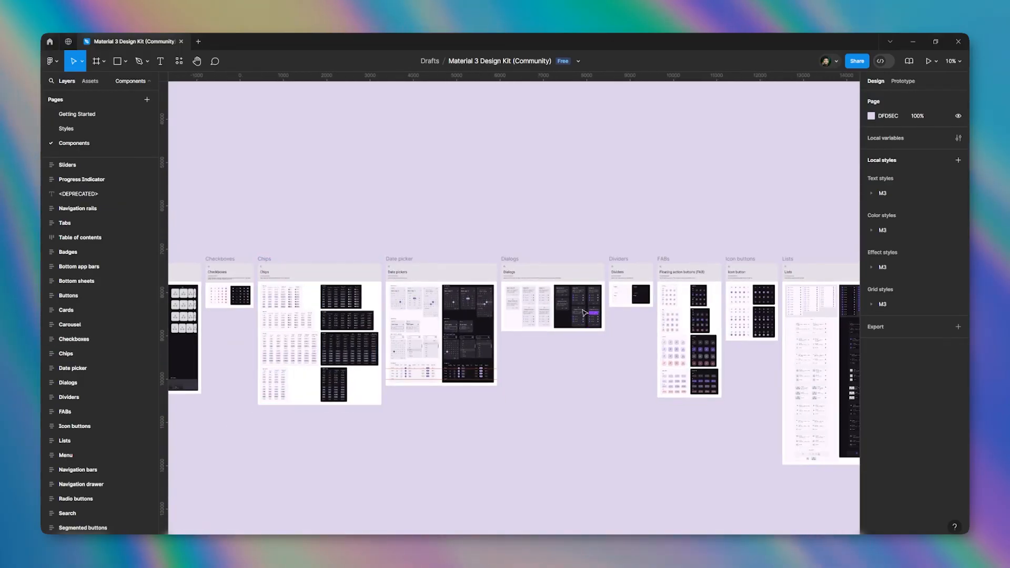
scroll(579, 314, "up", 5)
scroll(570, 312, "up", 4)
scroll(530, 316, "up", 5)
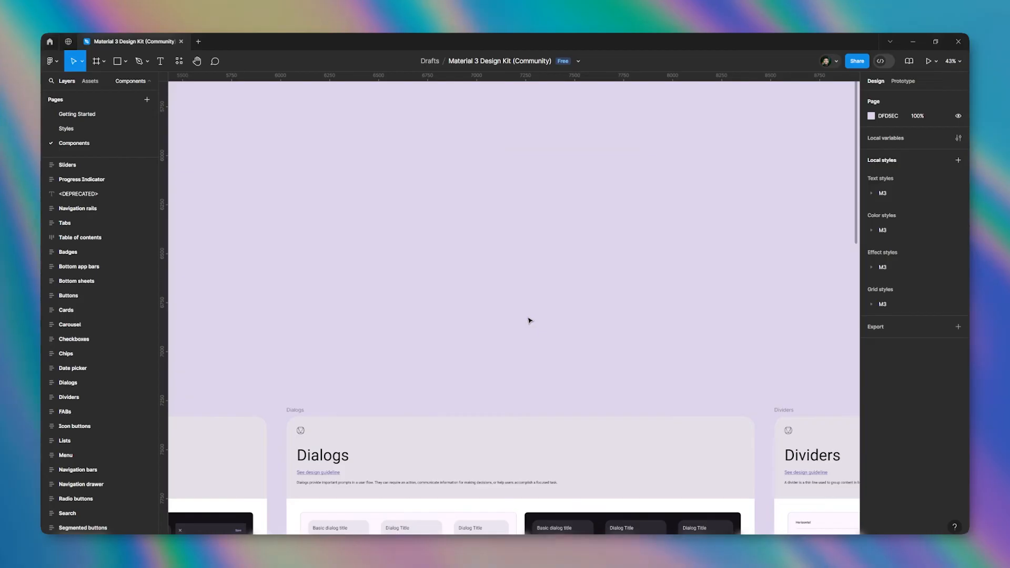
key("f")
left_click(500, 253)
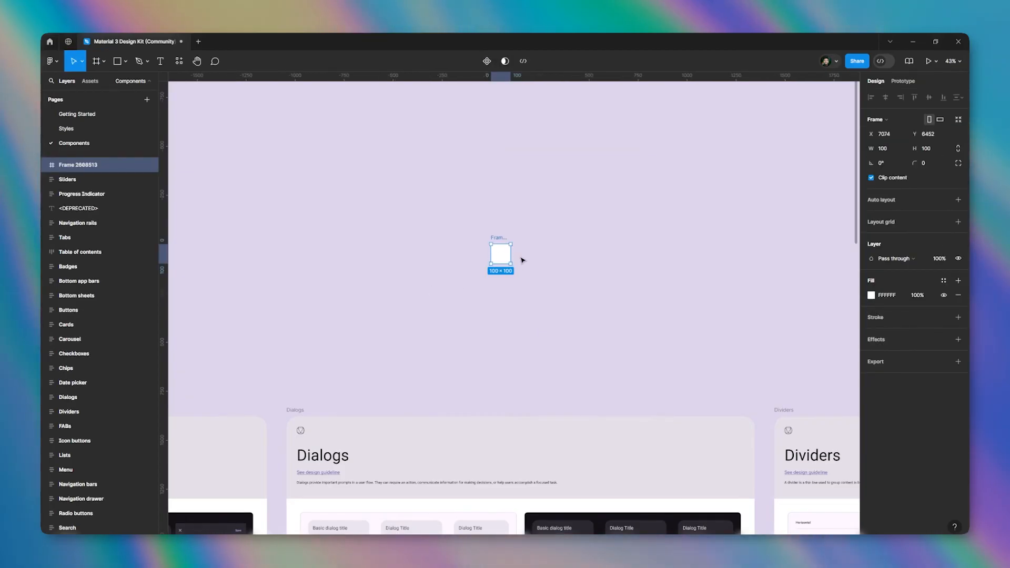
key("Delete")
Step: Add a text layer reading "Button" on the empty canvas above the Dialogs frame
key("t")
left_click(466, 229)
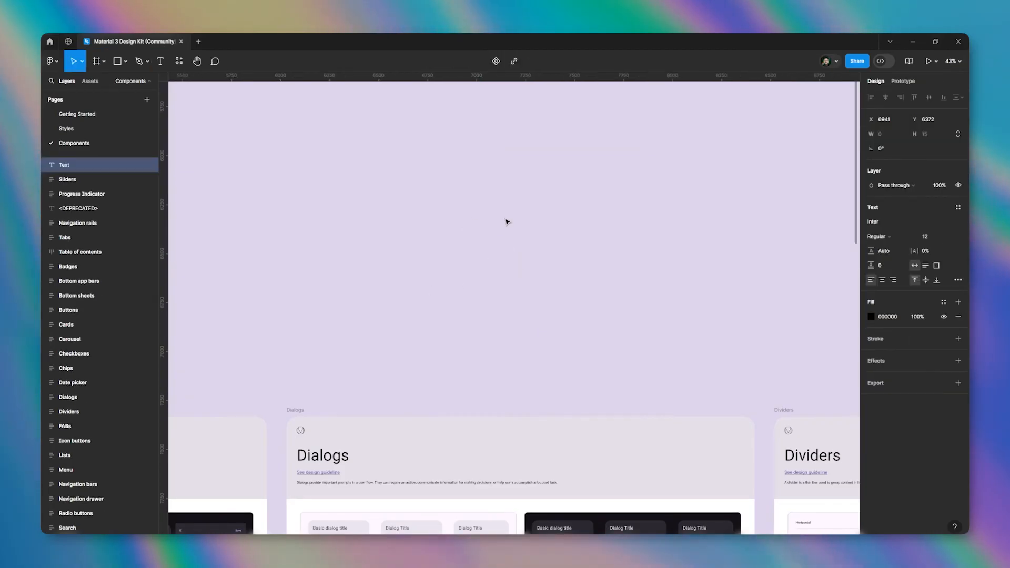
scroll(500, 210, "up", 5)
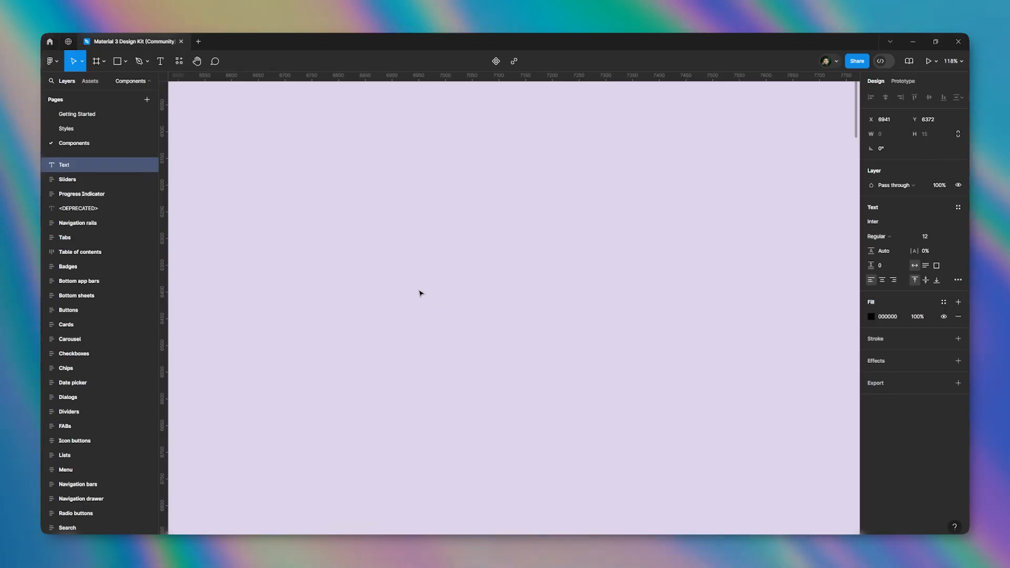
type("Button")
key("Escape")
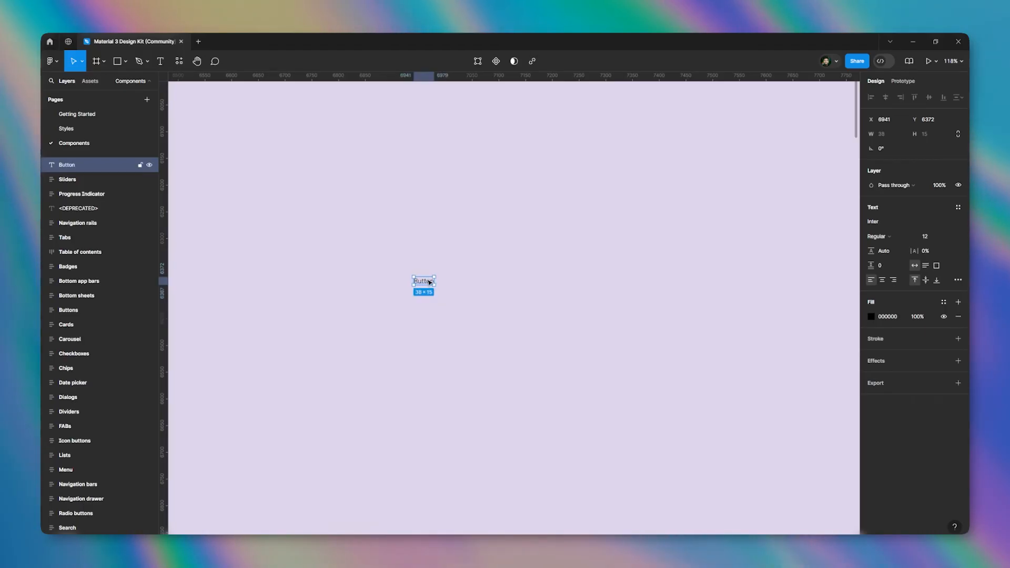
Step: Wrap the "Button" text in an auto layout frame with 31 horizontal and 16 vertical padding and a lime D4FF28 fill
key("shift+a")
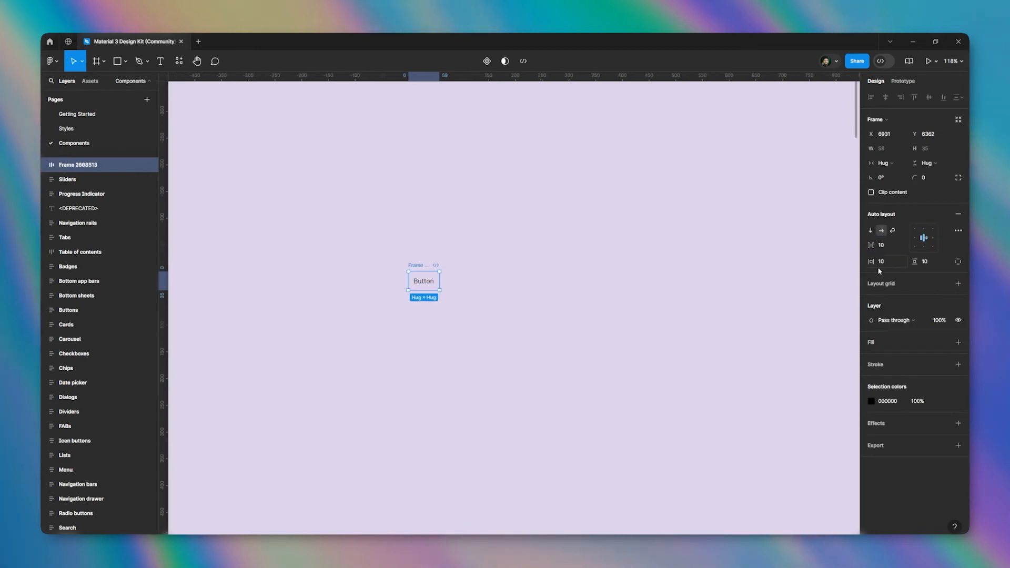
left_click_drag(873, 261, 919, 261)
left_click(887, 343)
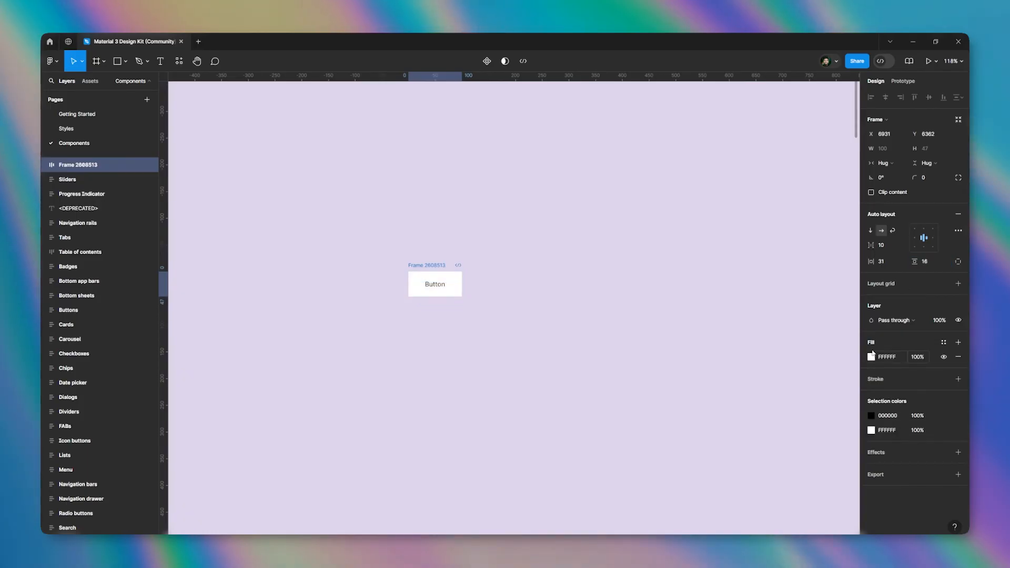
left_click(871, 357)
left_click_drag(780, 338, 853, 295)
left_click(790, 427)
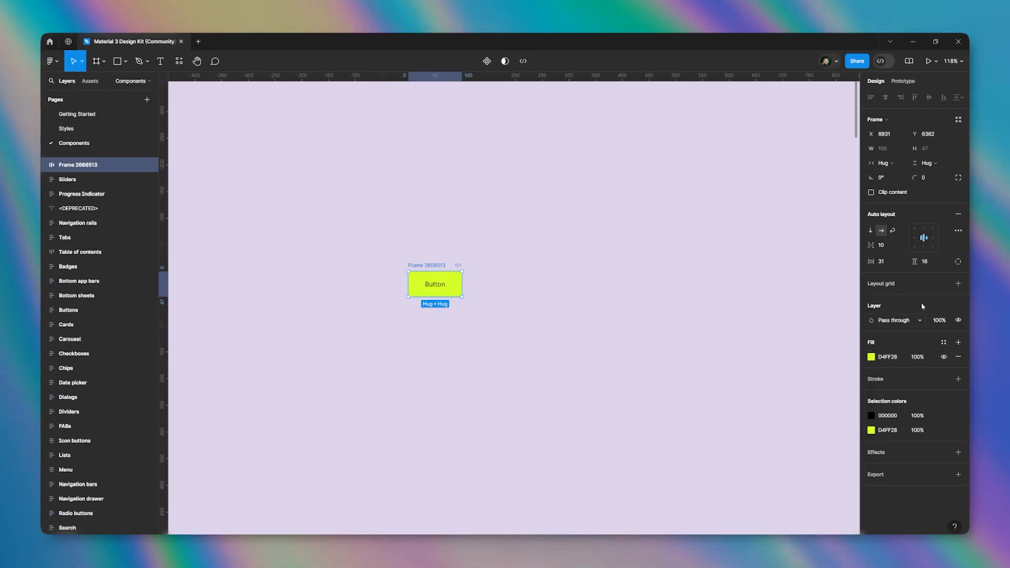
Step: Increase the button frame's corner radius until its ends are fully rounded into a pill shape
left_click_drag(914, 177, 74, 183)
left_click_drag(592, 197, 597, 197)
scroll(368, 263, "up", 5, "ctrl")
scroll(635, 284, "up", 3, "ctrl")
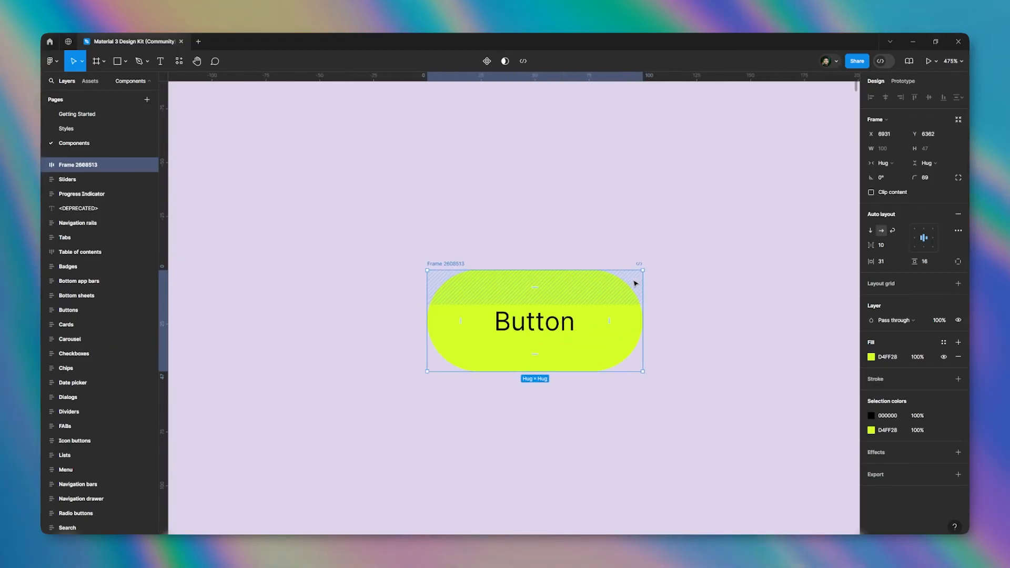
Step: Set the button label's font to Poppins with the Bold weight
double_click(579, 321)
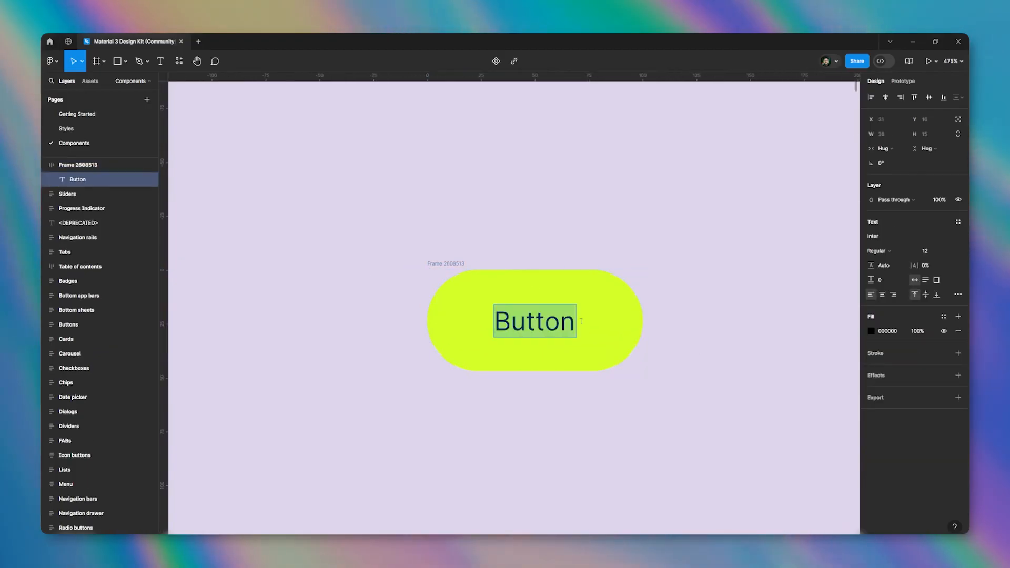
left_click(887, 238)
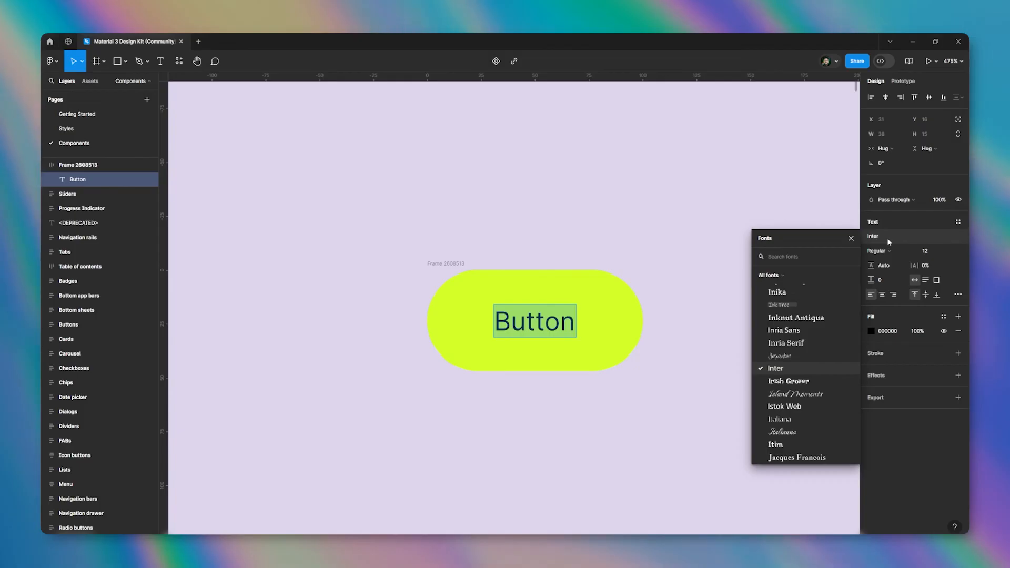
type("pop")
left_click(803, 275)
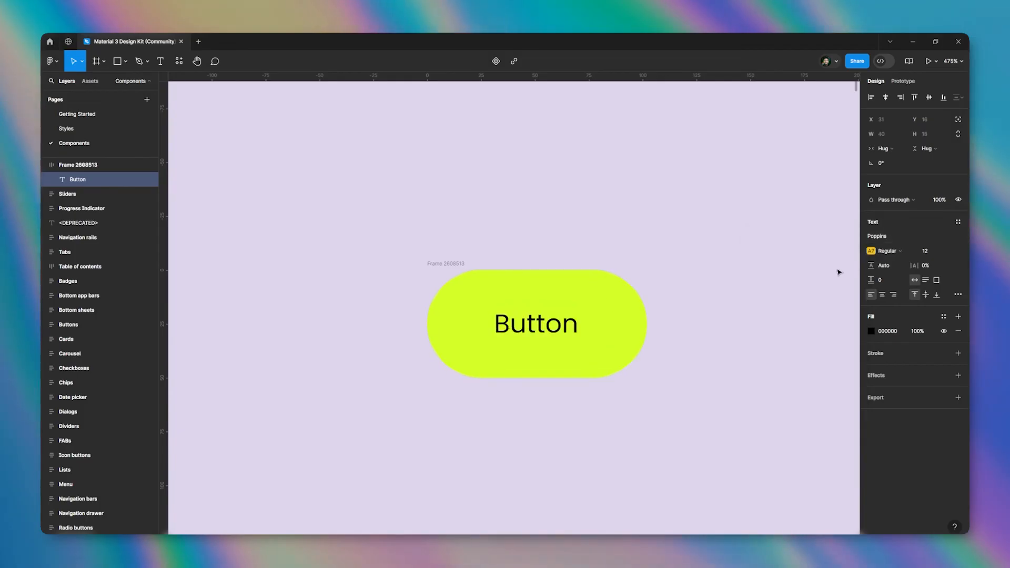
left_click(887, 251)
left_click(885, 291)
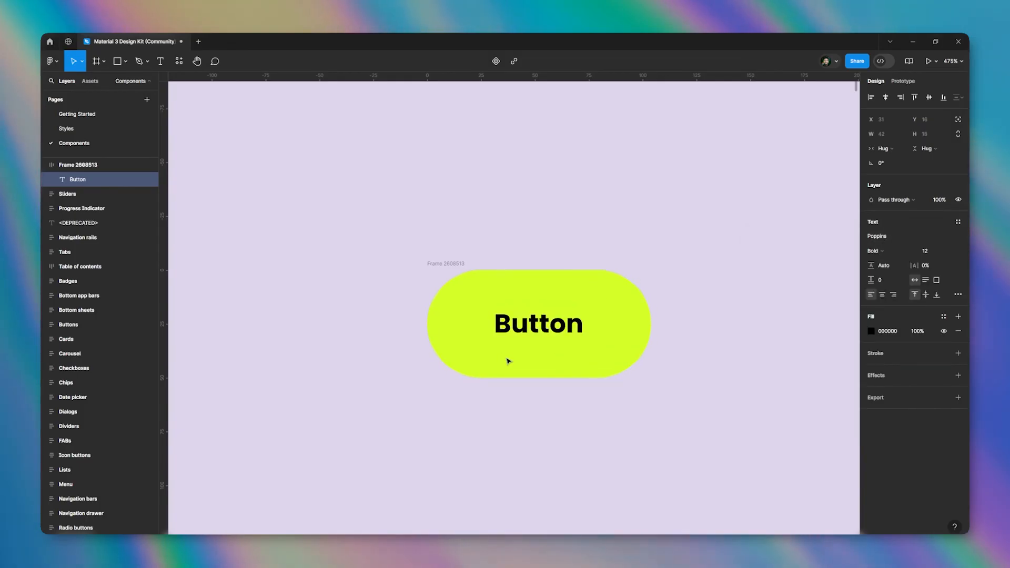
Step: Change the button frame's fill from lime to a brighter green, 8EFF1D
left_click(469, 250)
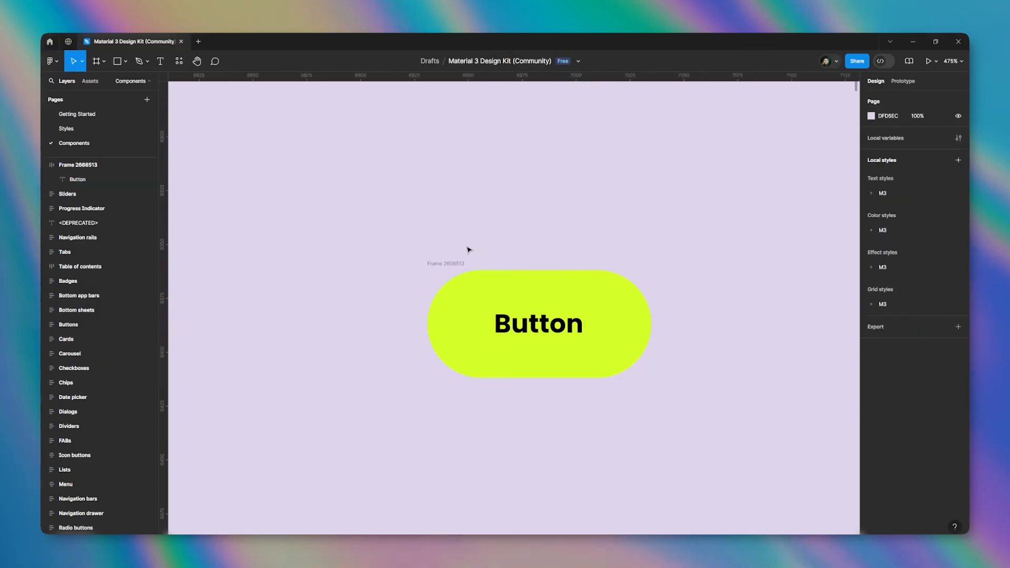
left_click(430, 267)
left_click(871, 356)
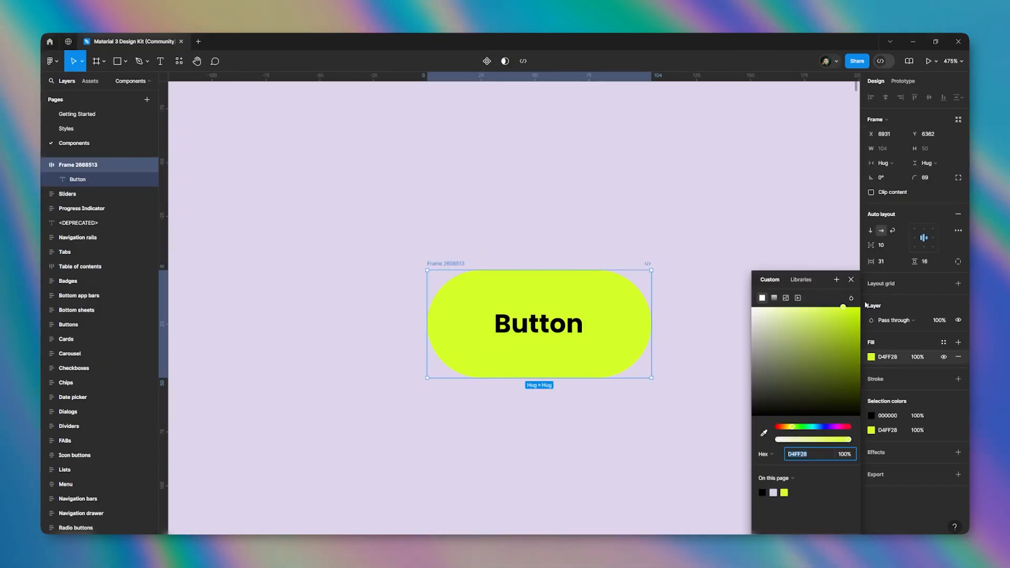
left_click_drag(844, 309, 848, 308)
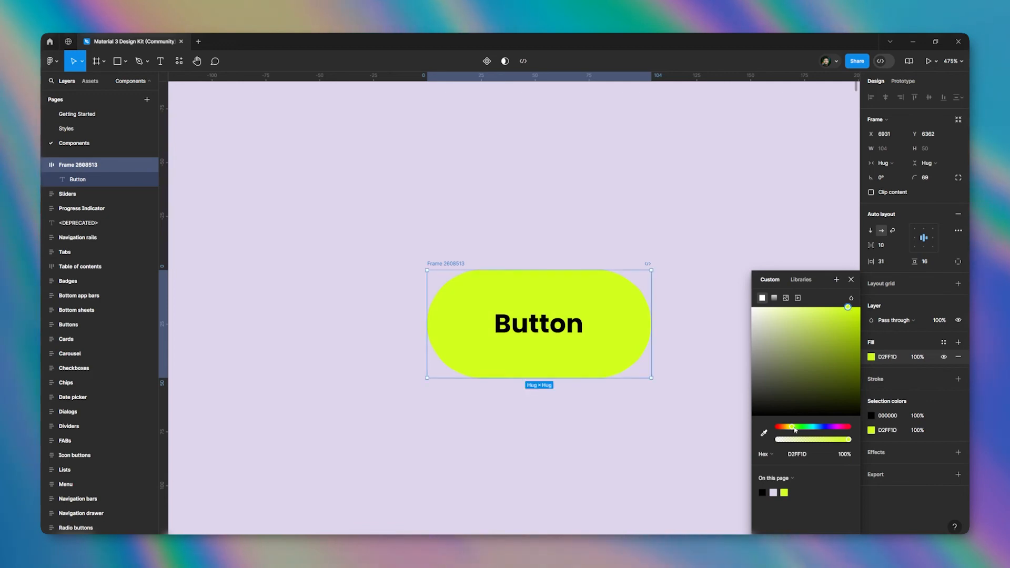
left_click_drag(792, 426, 794, 426)
left_click(660, 185)
scroll(412, 226, "down", 5)
Step: Convert the green button frame into a component, add a variant to it and undo that variant
left_click(439, 256)
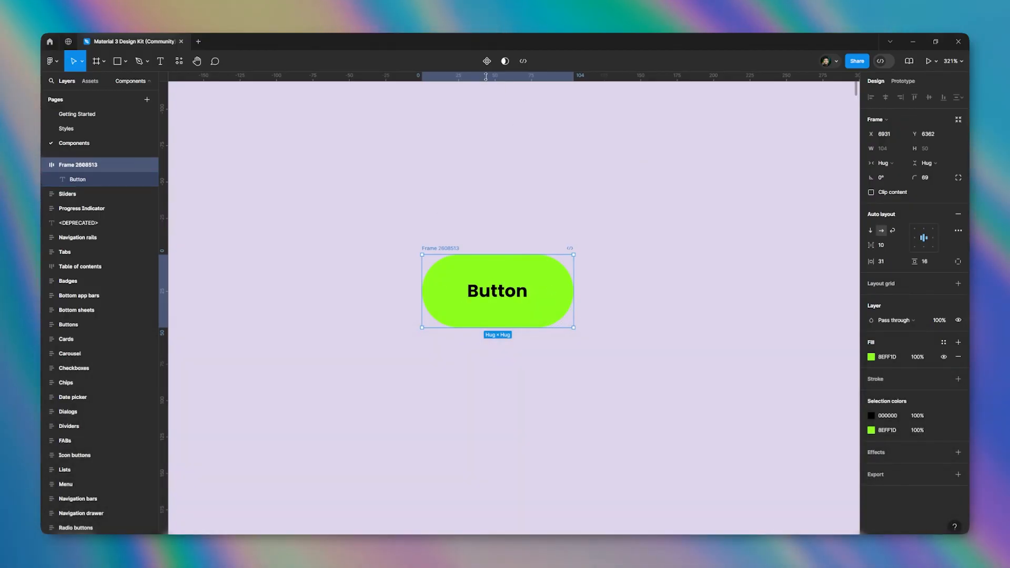
left_click(486, 61)
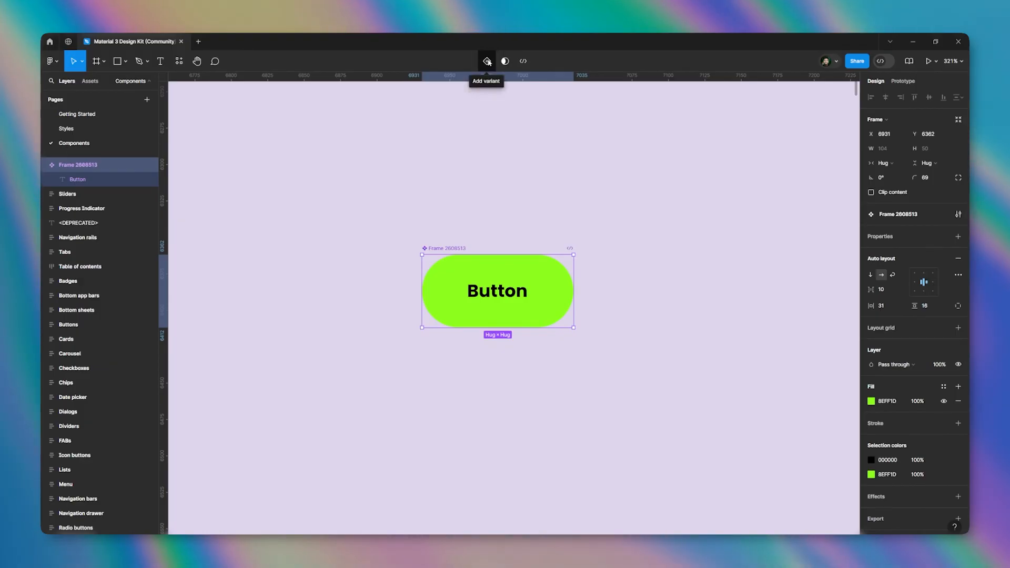
left_click(487, 61)
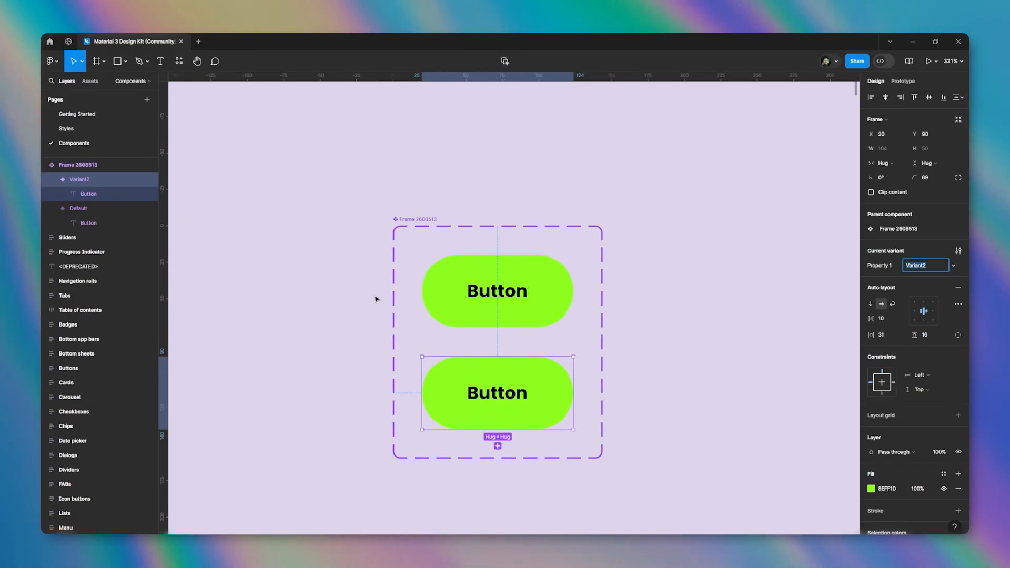
key("ctrl+z")
left_click(290, 211)
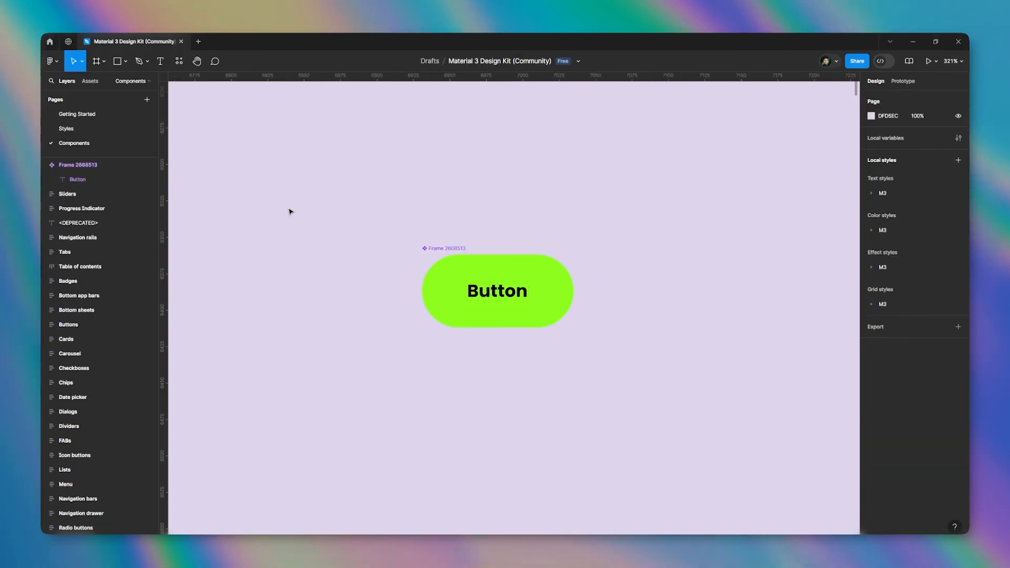
Step: Place an instance of the green button from the local components above the main component
left_click(88, 82)
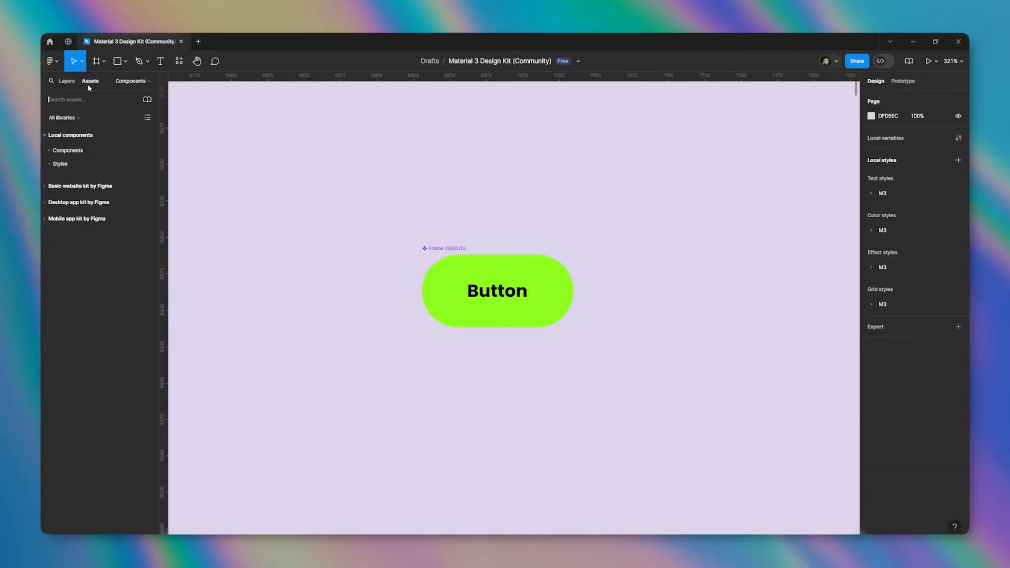
left_click(50, 150)
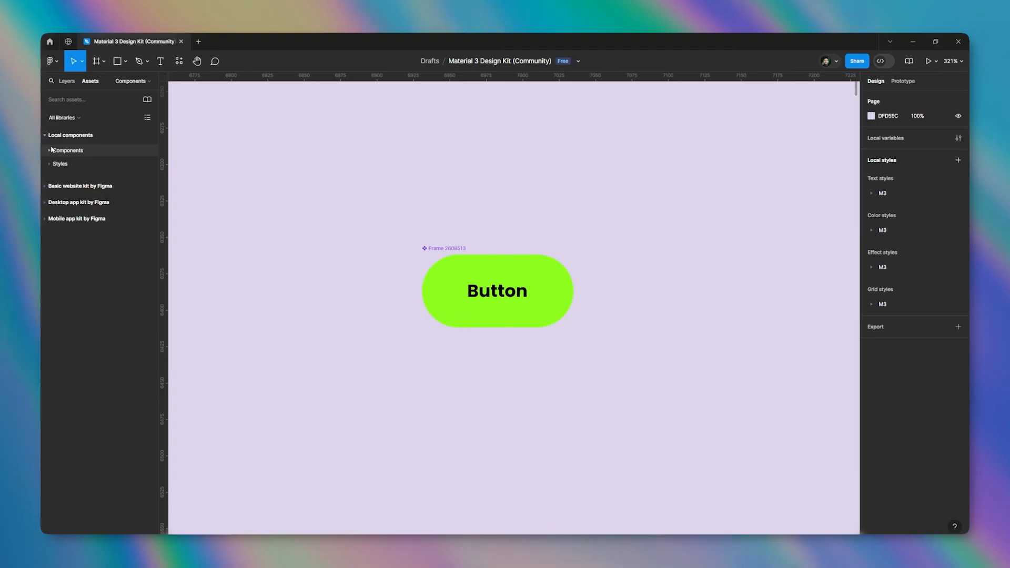
left_click_drag(85, 187, 549, 165)
Step: Delete the green button component and its instance from the canvas
left_click(499, 298)
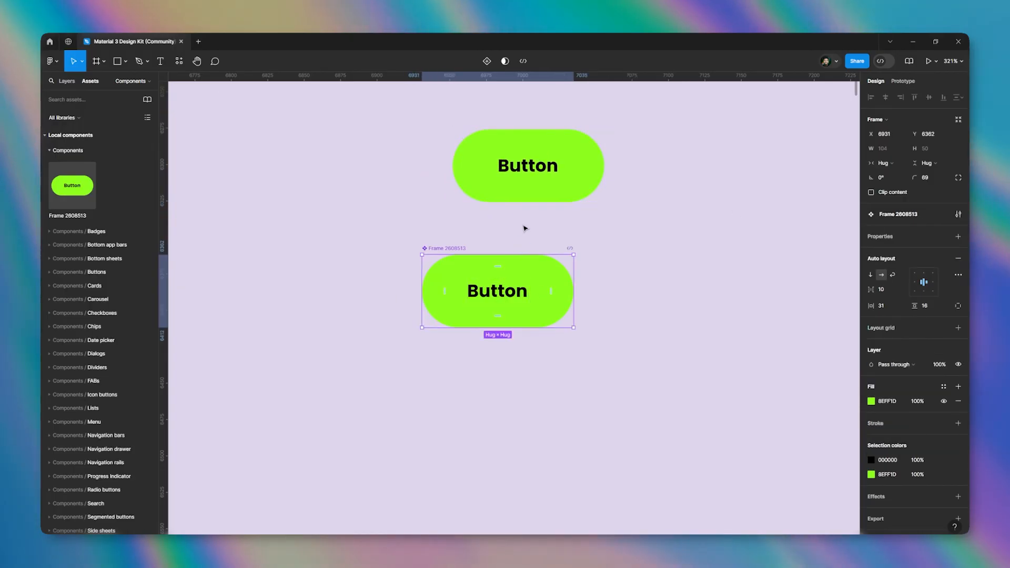
key("Delete")
left_click(528, 191)
key("Delete")
Step: Add a new page named Demo and place an iPhone 14 Plus frame on it
scroll(469, 198, "down", 5)
scroll(468, 199, "down", 10)
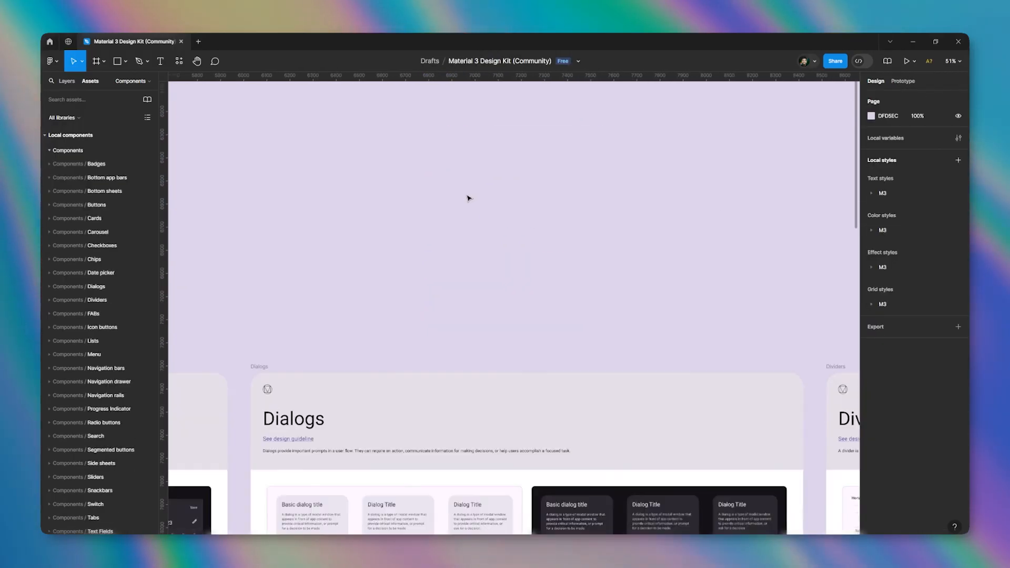
scroll(514, 322, "down", 5)
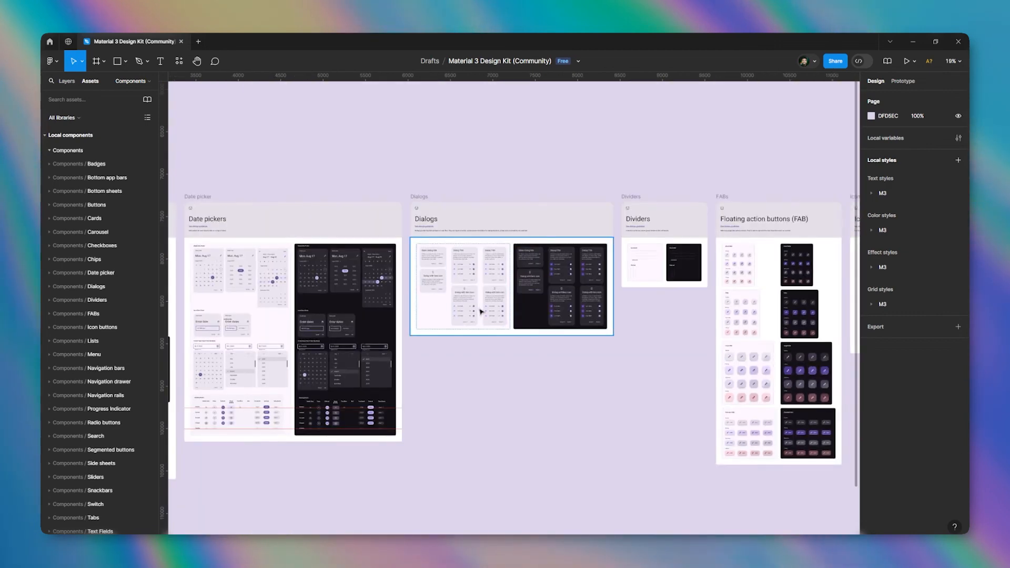
scroll(392, 296, "up", 5)
scroll(392, 297, "down", 8)
scroll(392, 296, "down", 2)
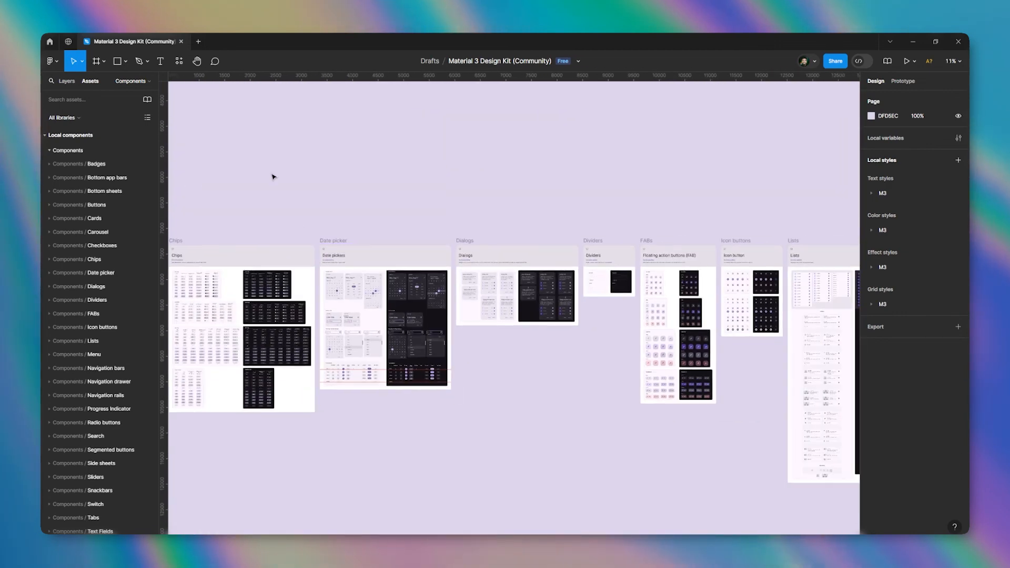
left_click(66, 81)
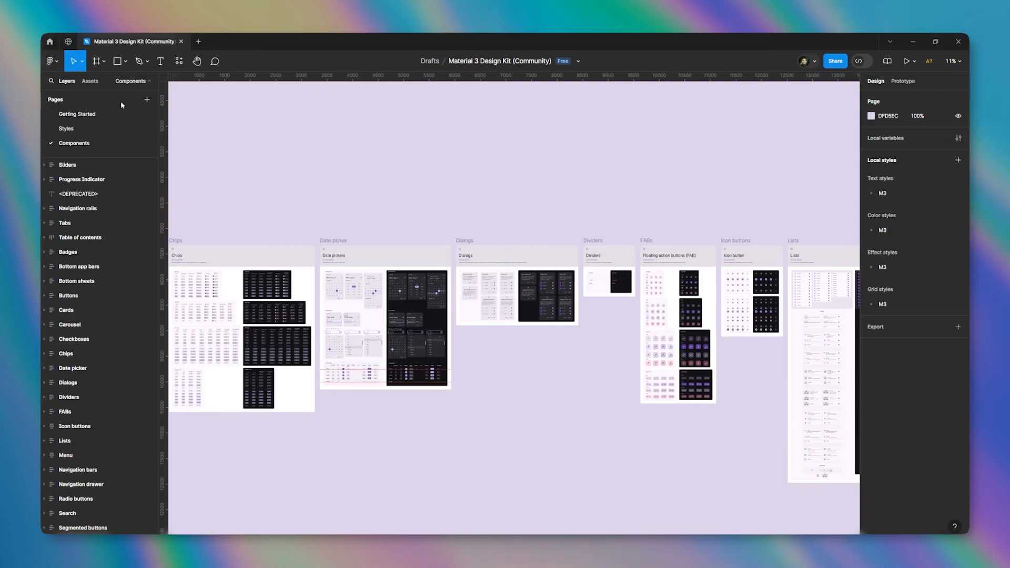
left_click(147, 100)
type("Demo")
key("Return")
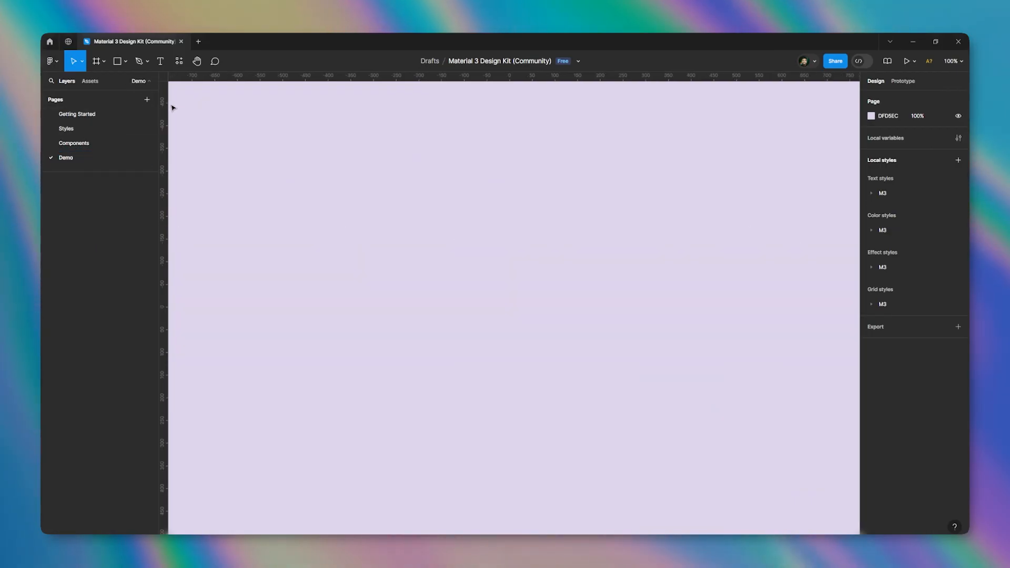
key("f")
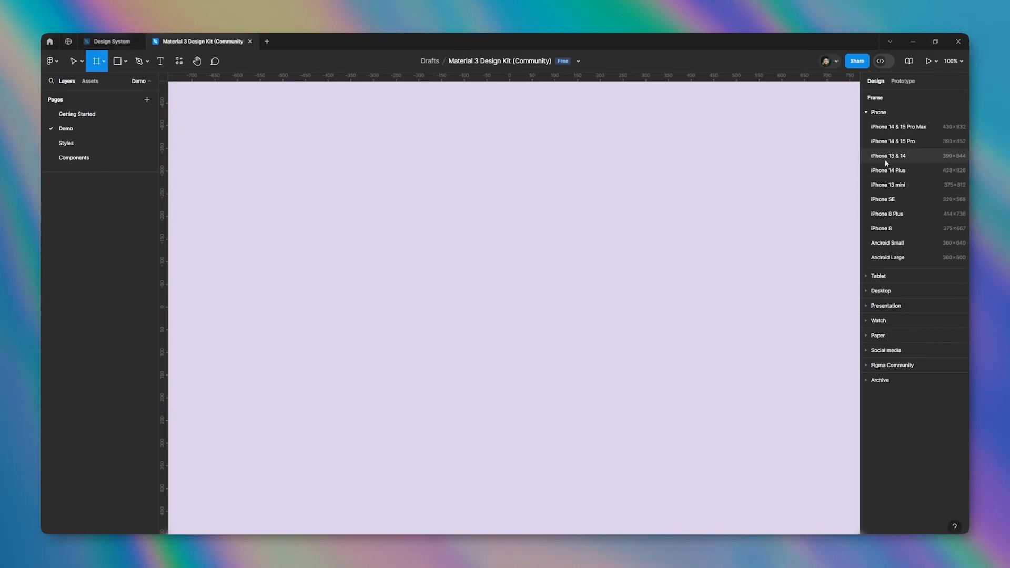
left_click(890, 171)
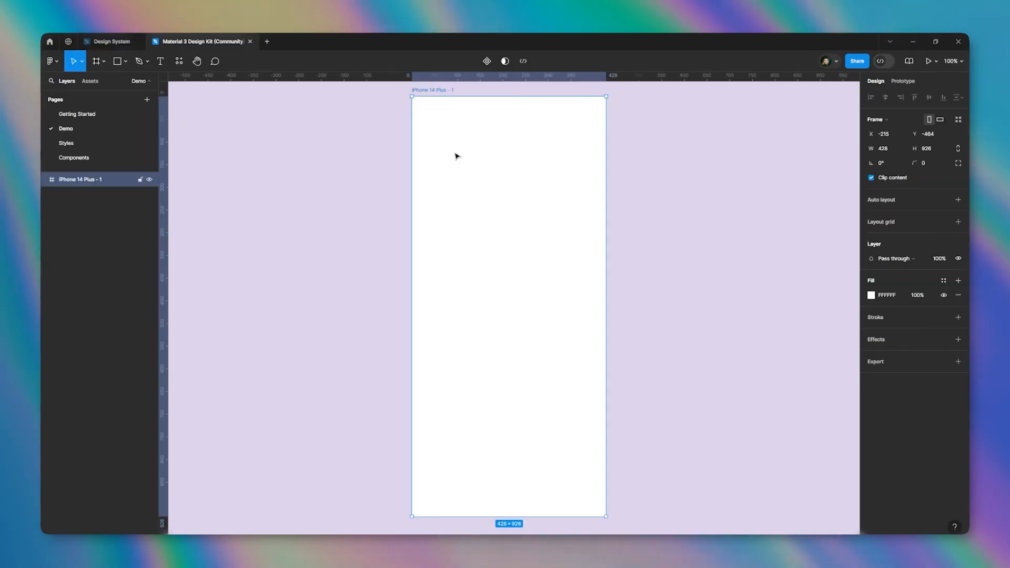
Step: Insert the Navigation bar-dark component into the iPhone frame and align it to the frame's bottom edge
left_click(90, 81)
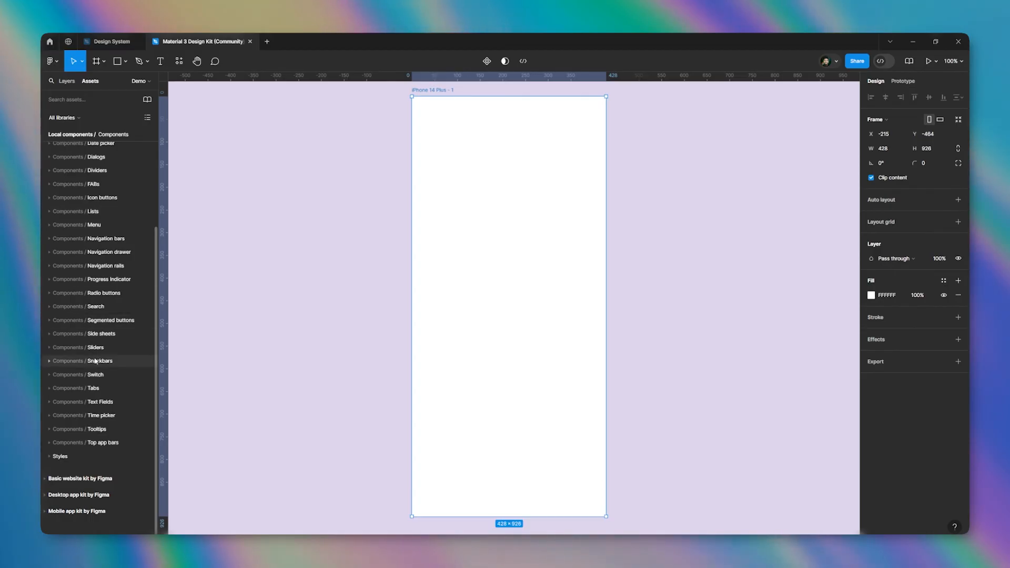
left_click(48, 240)
left_click_drag(80, 307, 495, 473)
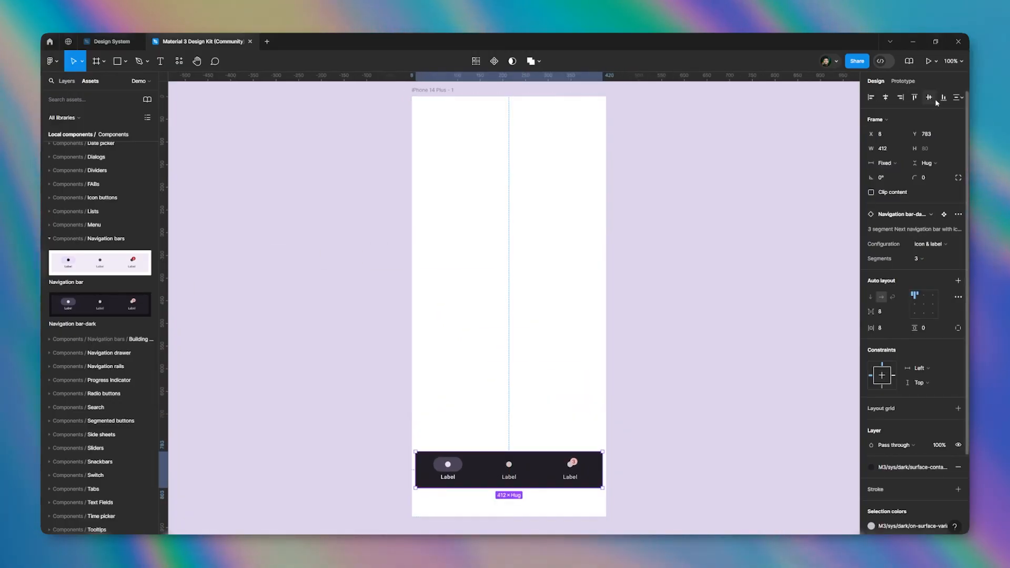
left_click(942, 98)
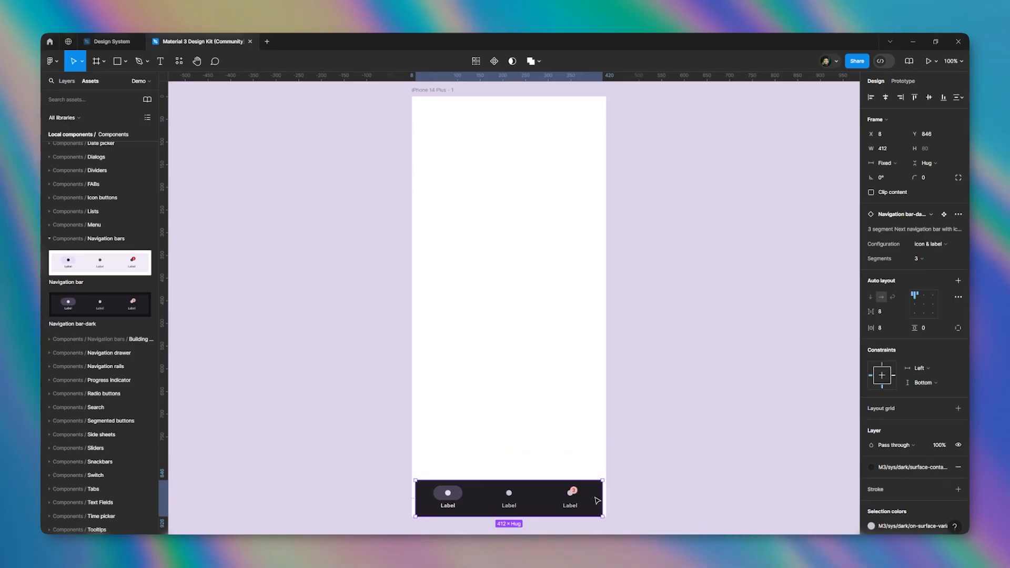
Step: Scale the navigation bar to the frame's full width of 428 and reposition it at the bottom with Y at 850
left_click(96, 61)
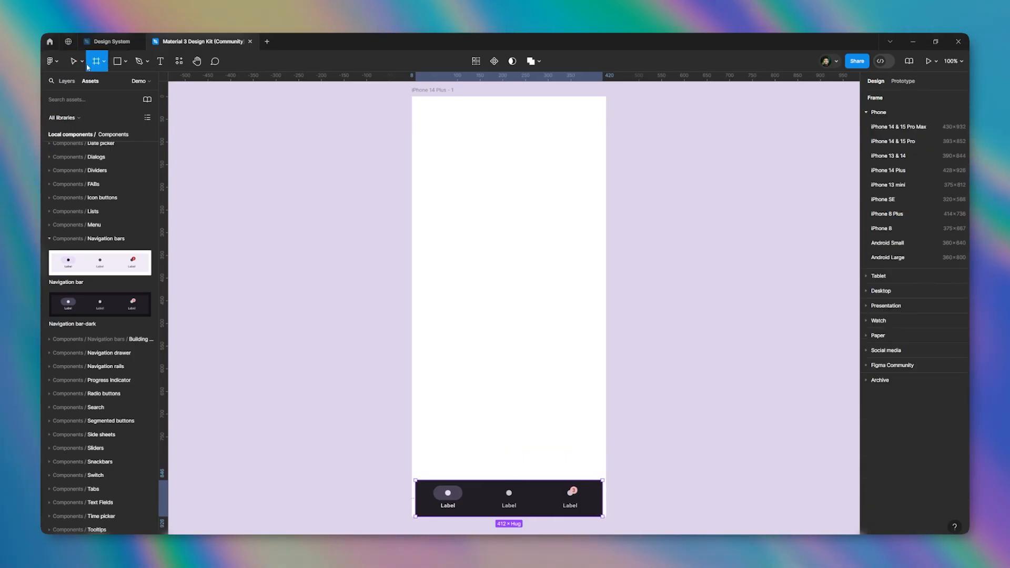
left_click(82, 62)
left_click(89, 95)
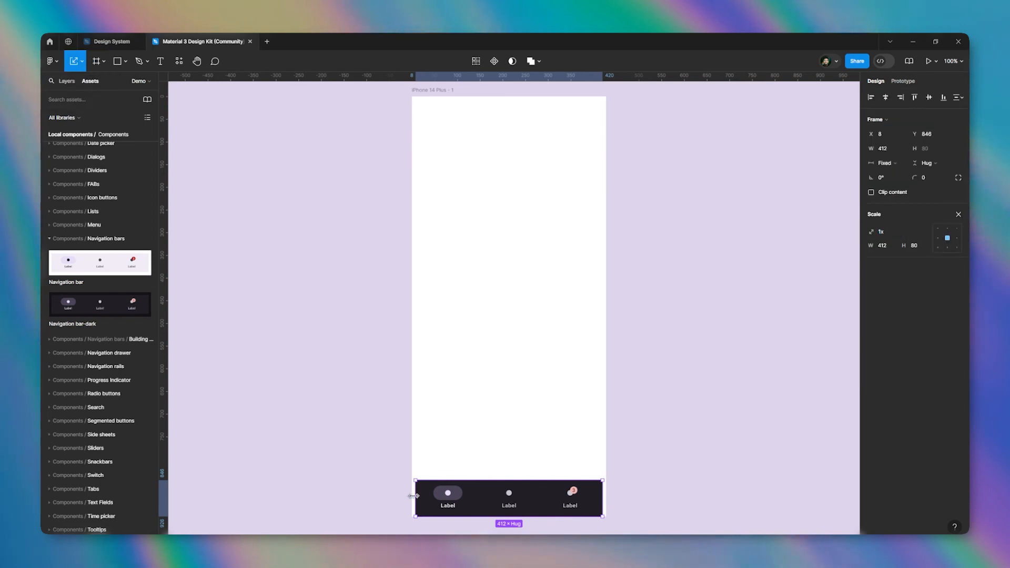
left_click_drag(414, 496, 414, 495)
left_click_drag(602, 495, 605, 493)
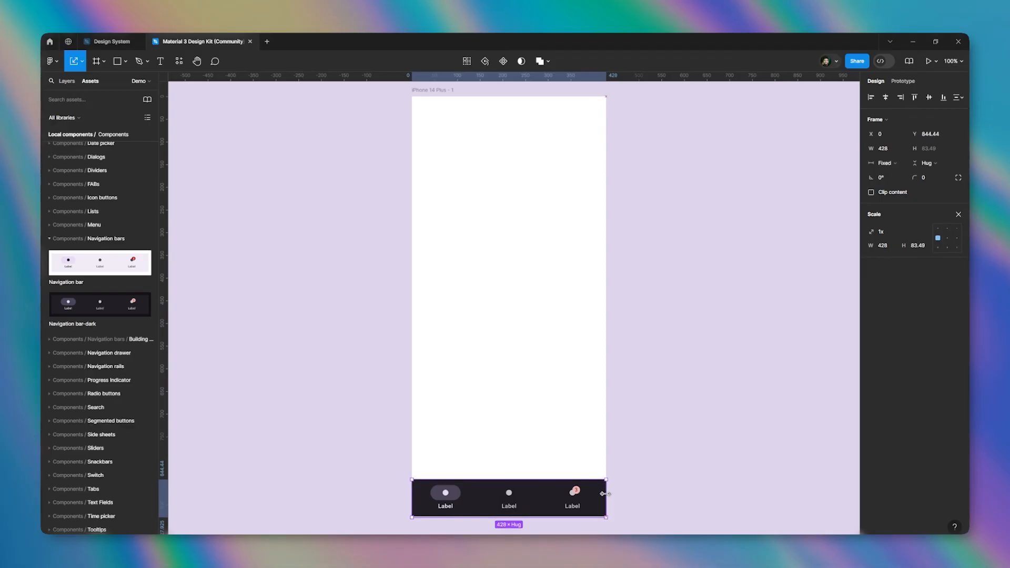
left_click(943, 98)
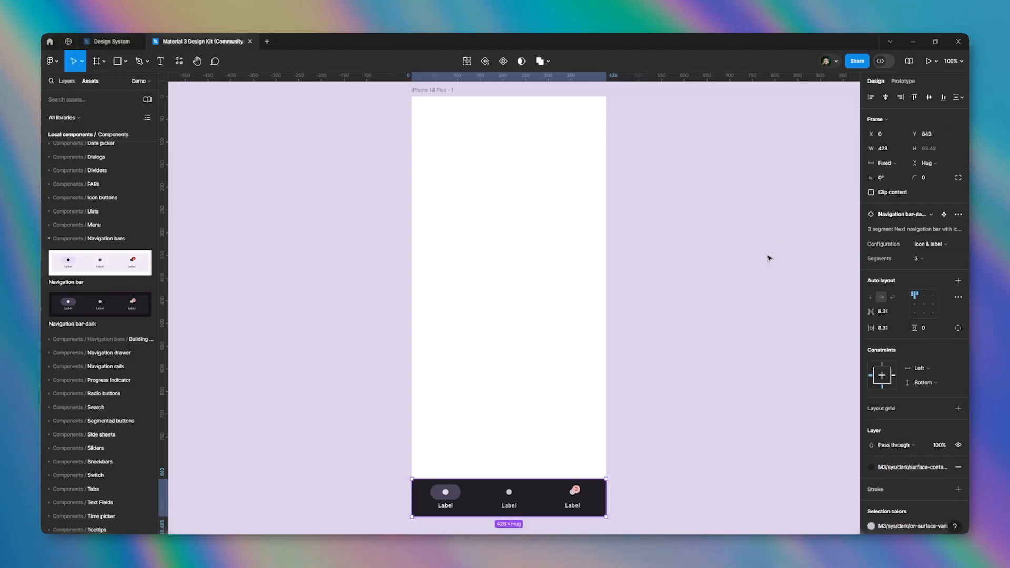
key("Escape")
left_click_drag(535, 502, 535, 505)
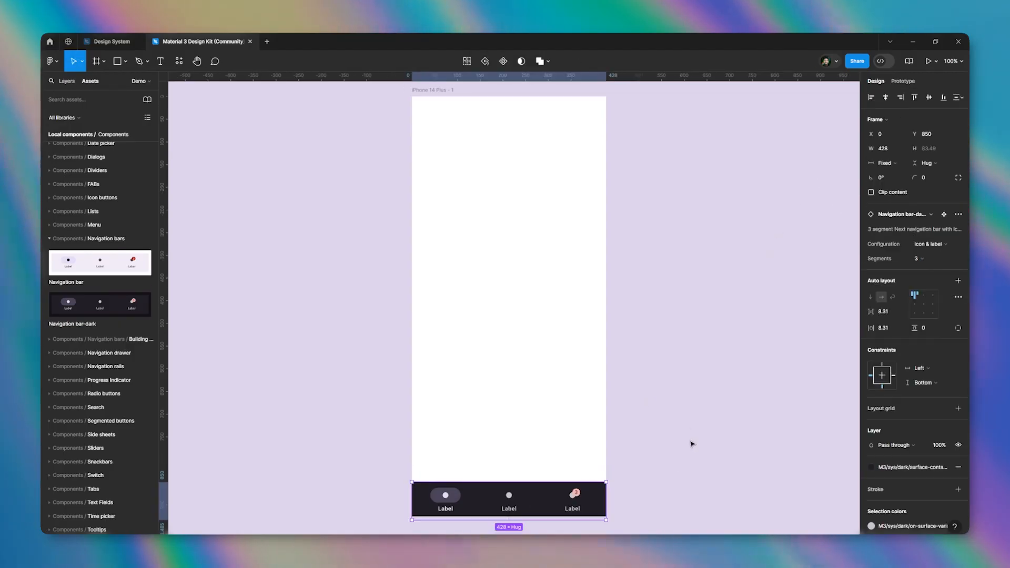
Step: Set the navigation bar's number of segments to 4
left_click(917, 258)
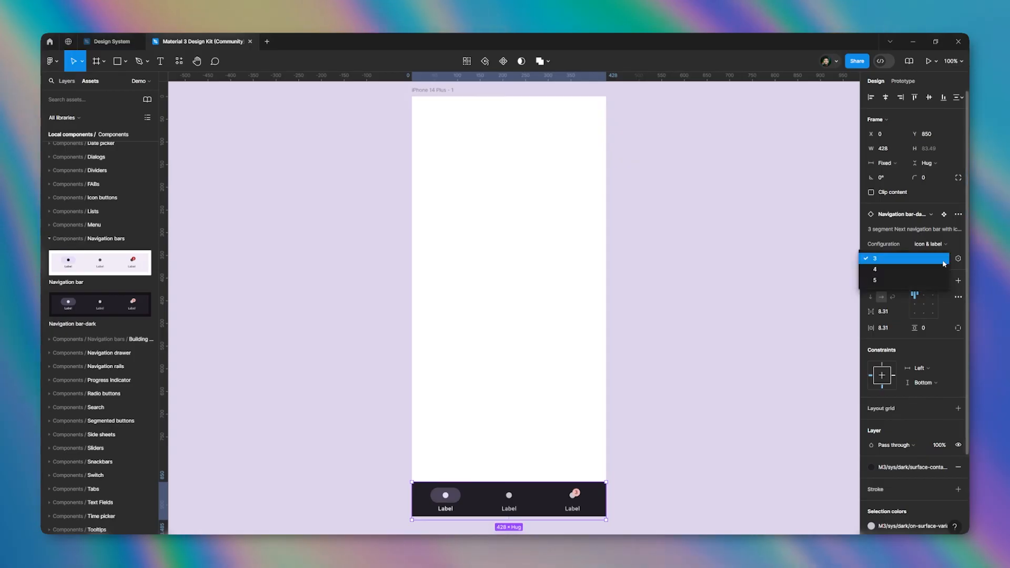
left_click(929, 267)
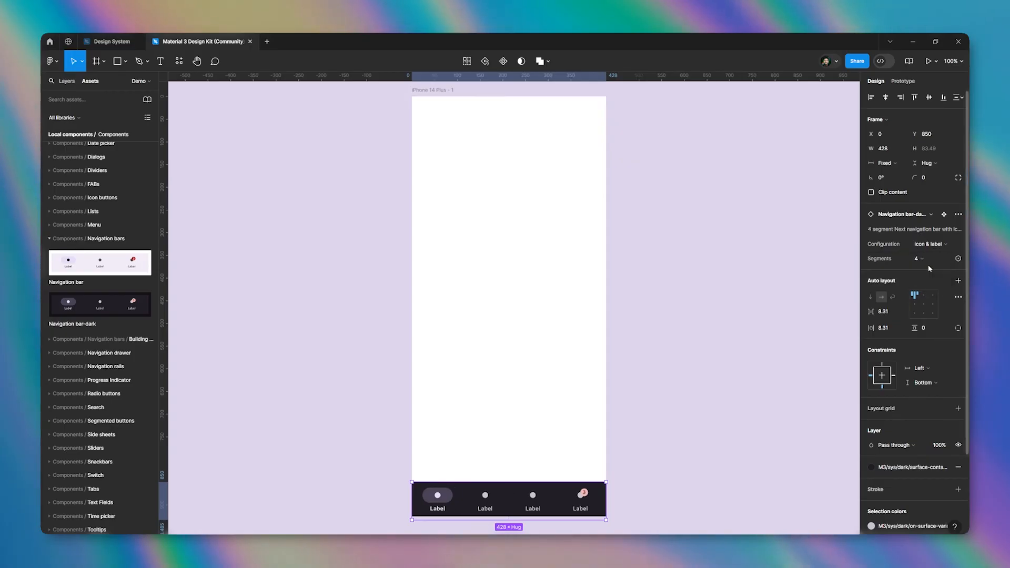
left_click(830, 299)
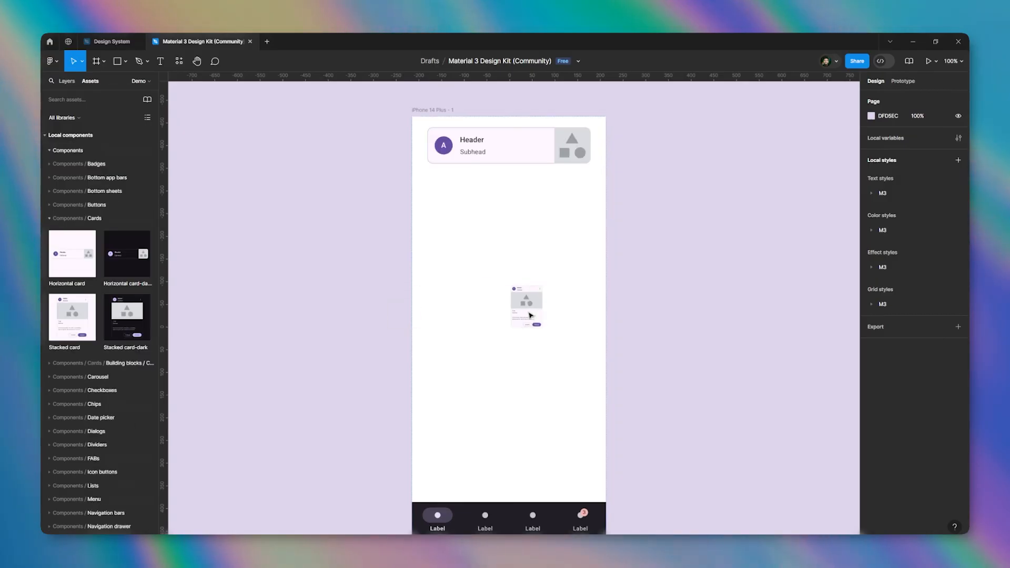
Step: Place a light Stacked card in the middle of the iPhone frame and delete the horizontal card above it
mouse_move(532, 314)
left_mouse_down()
mouse_move(514, 302)
mouse_move(541, 301)
mouse_move(531, 303)
left_mouse_up()
left_click(514, 160)
key("Delete")
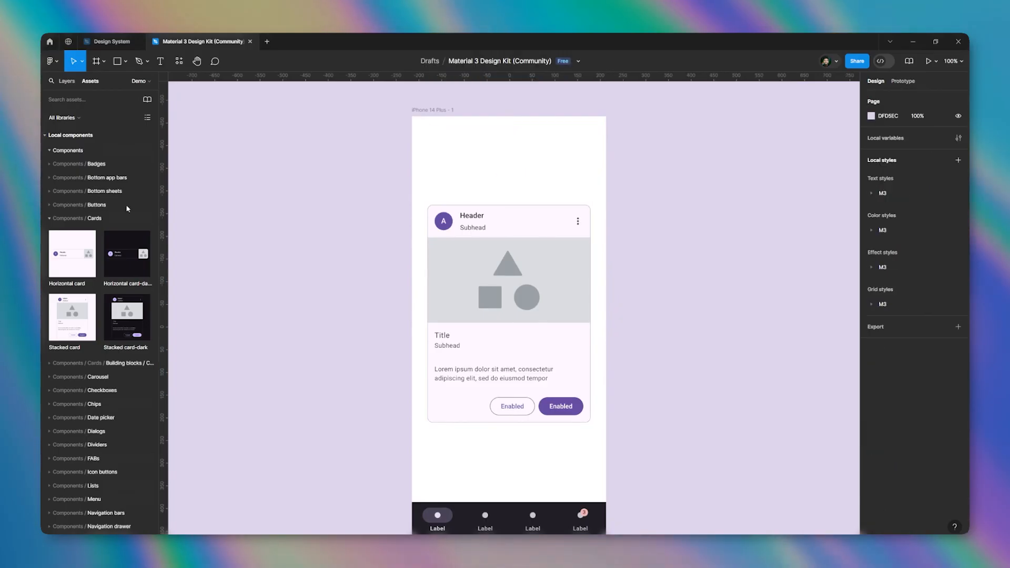
Step: Insert the Top app bar-dark component, scaled to the full 428 width and aligned to the iPhone frame's top edge
left_click(57, 216)
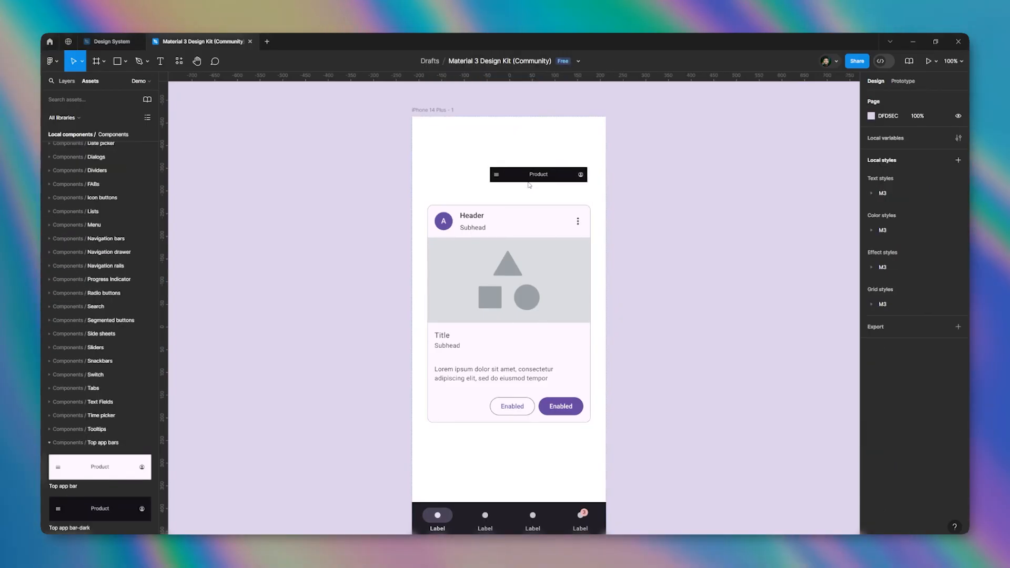
left_click_drag(529, 186, 526, 139)
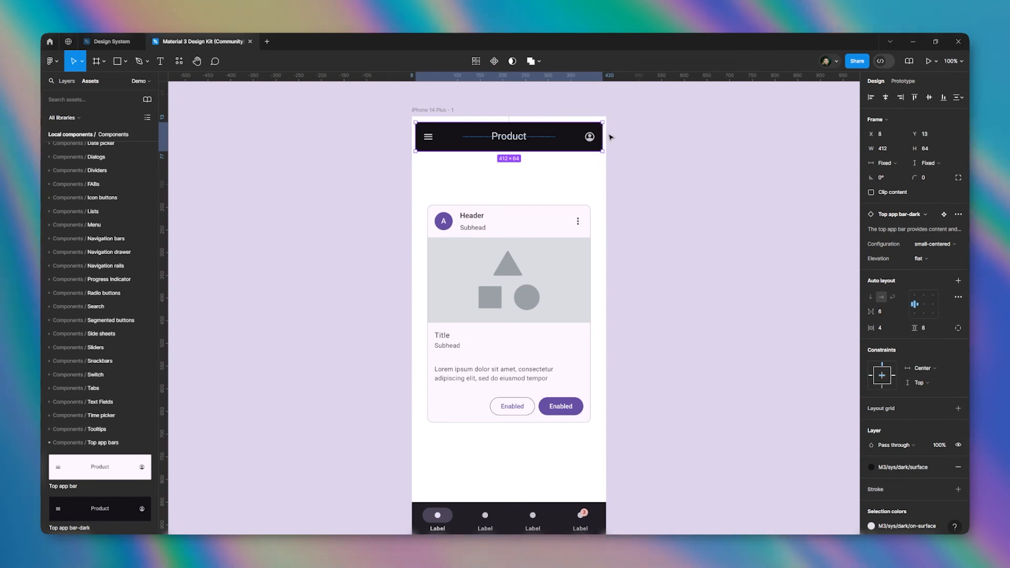
key("k")
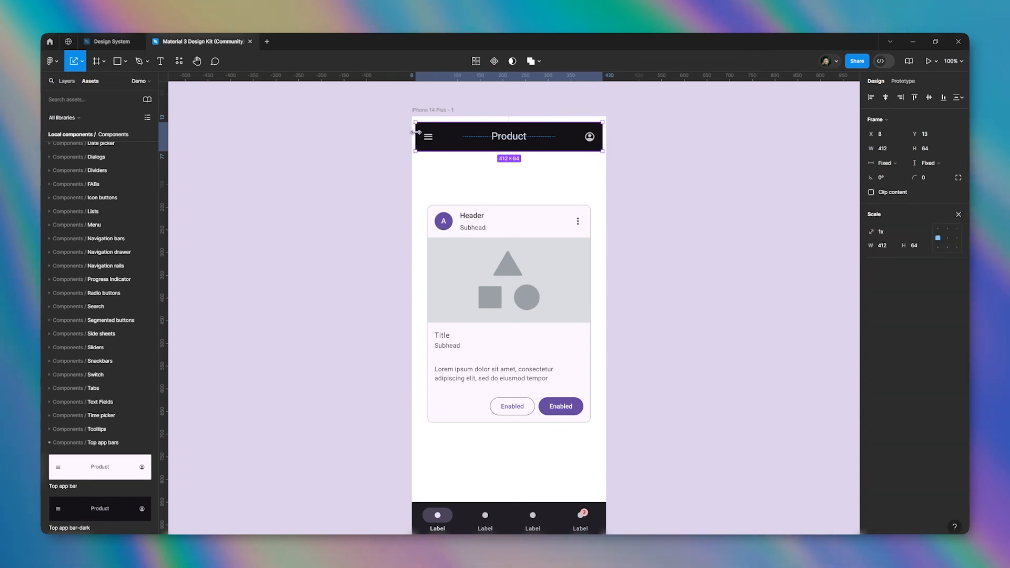
left_click_drag(417, 132, 411, 131)
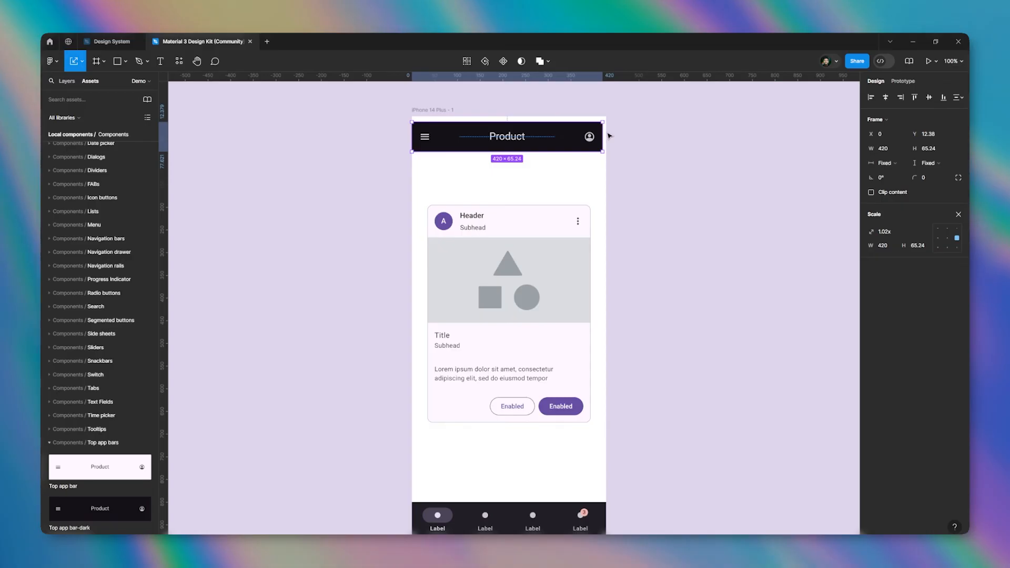
left_click_drag(600, 132, 606, 132)
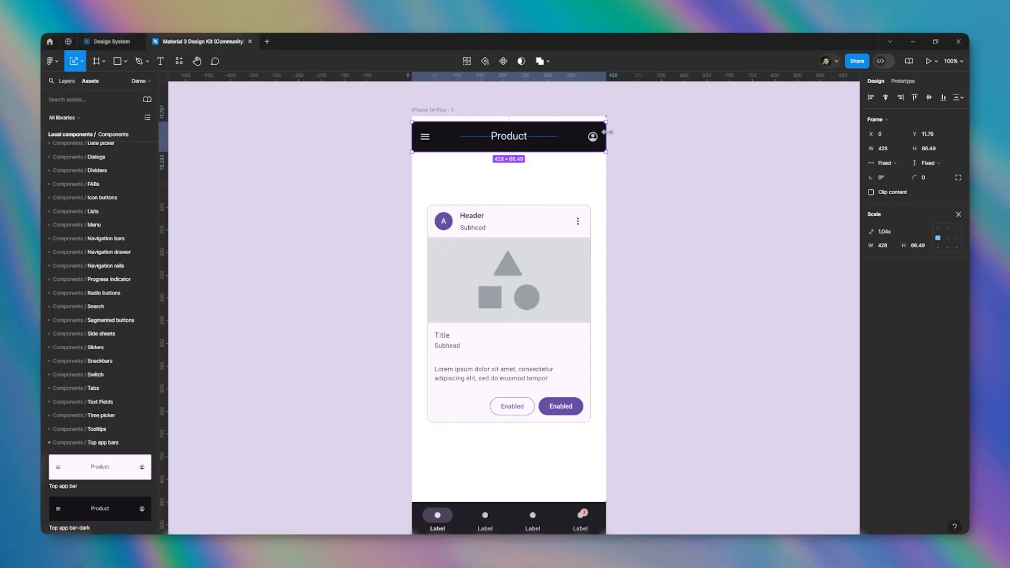
left_click(916, 97)
key("v")
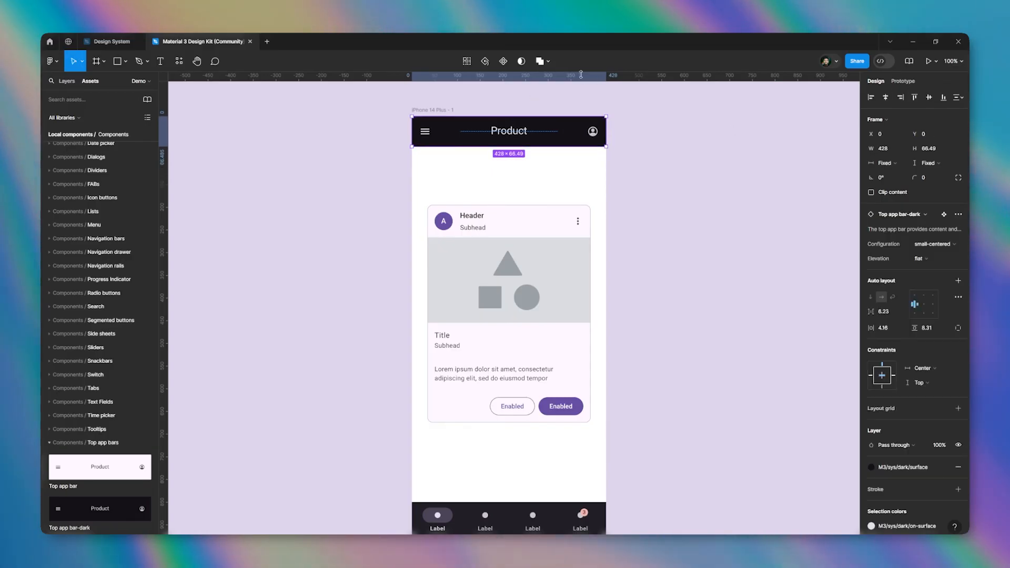
left_click(532, 105)
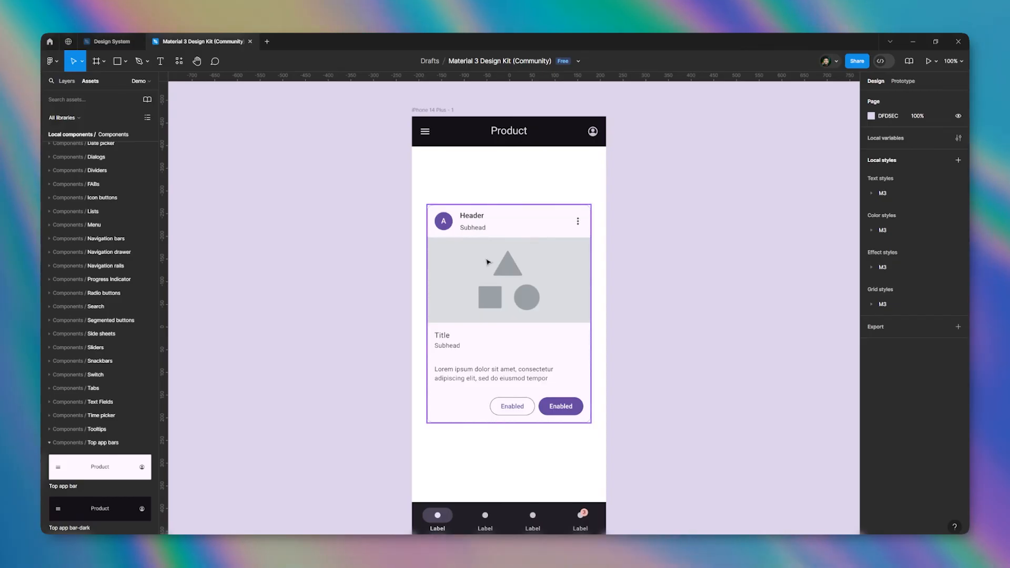
Step: Centre the stacked card horizontally and vertically within the iPhone frame
scroll(487, 262, "down", 5)
scroll(505, 221, "up", 5)
scroll(520, 200, "down", 4)
scroll(530, 185, "up", 3)
scroll(531, 185, "down", 2)
scroll(523, 191, "up", 3)
left_click(526, 241)
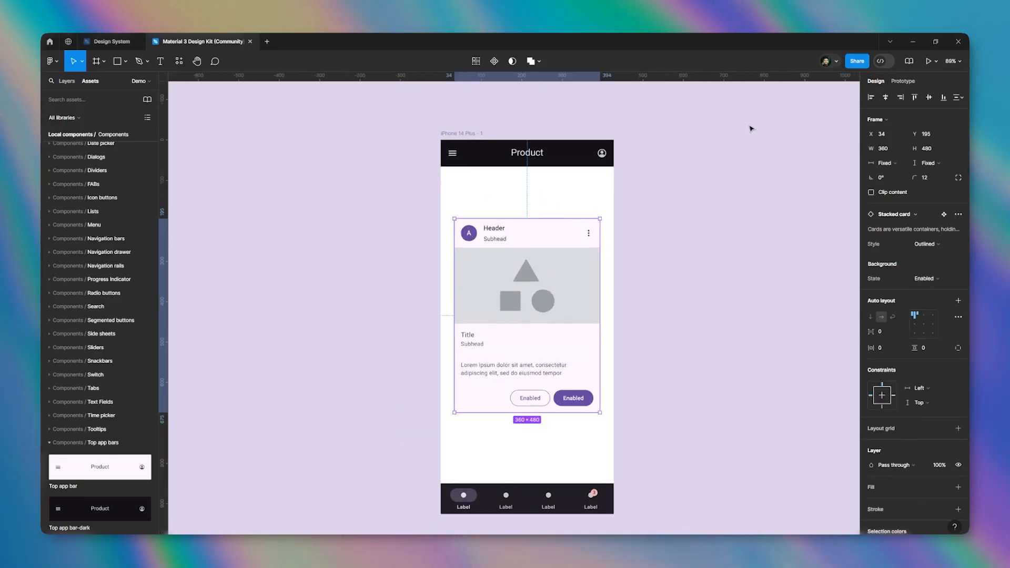
left_click(929, 97)
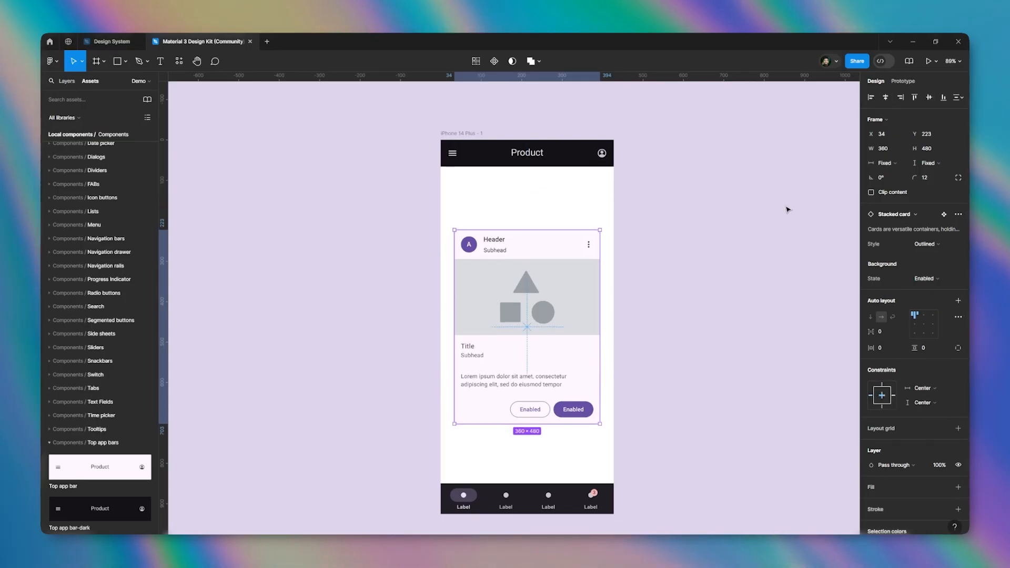
left_click(787, 209)
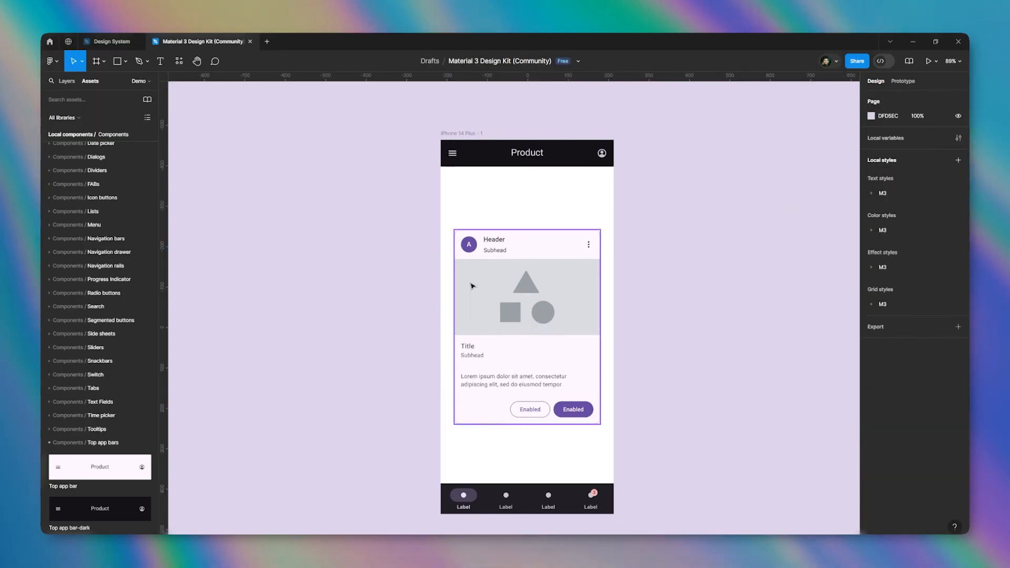